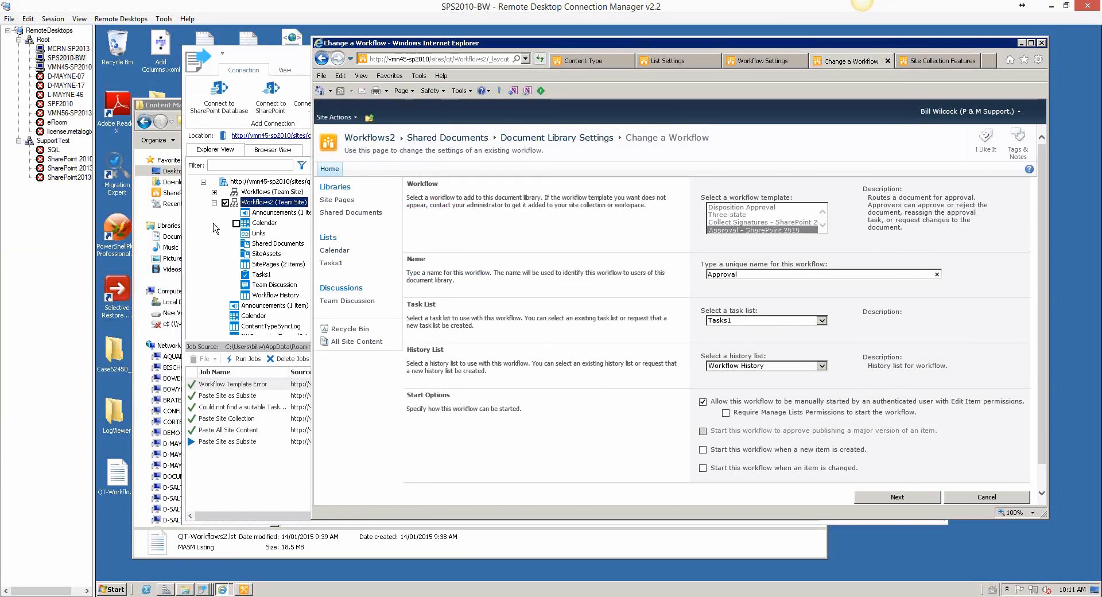
Step: In Content Matrix Console, open the log of the "Could not find a suitable Task..." job and read the failed Approval item's details
click(268, 57)
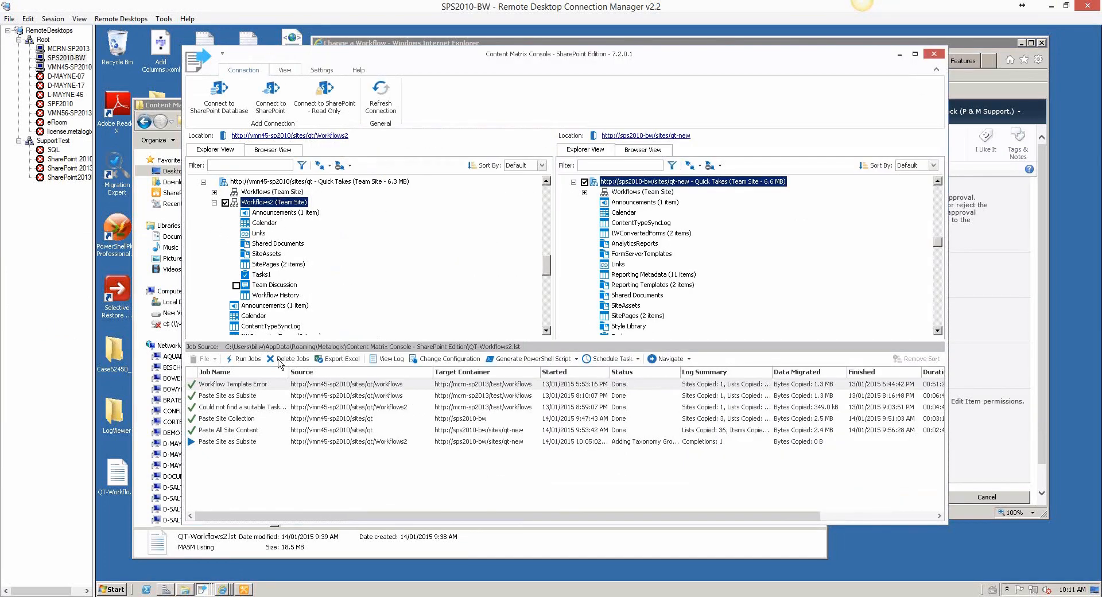
double_click(304, 409)
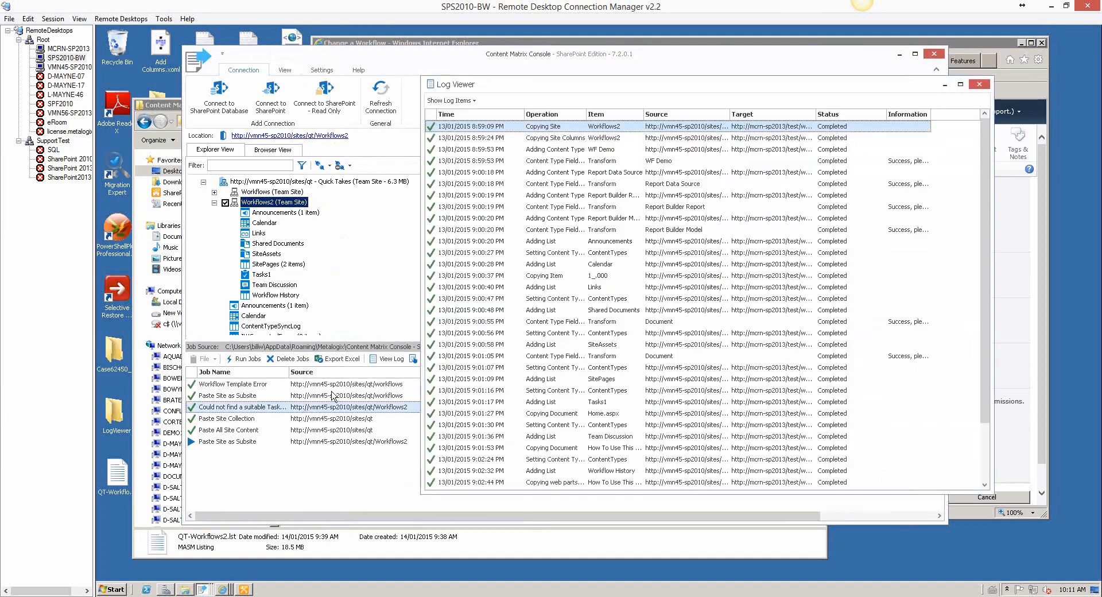
click(600, 484)
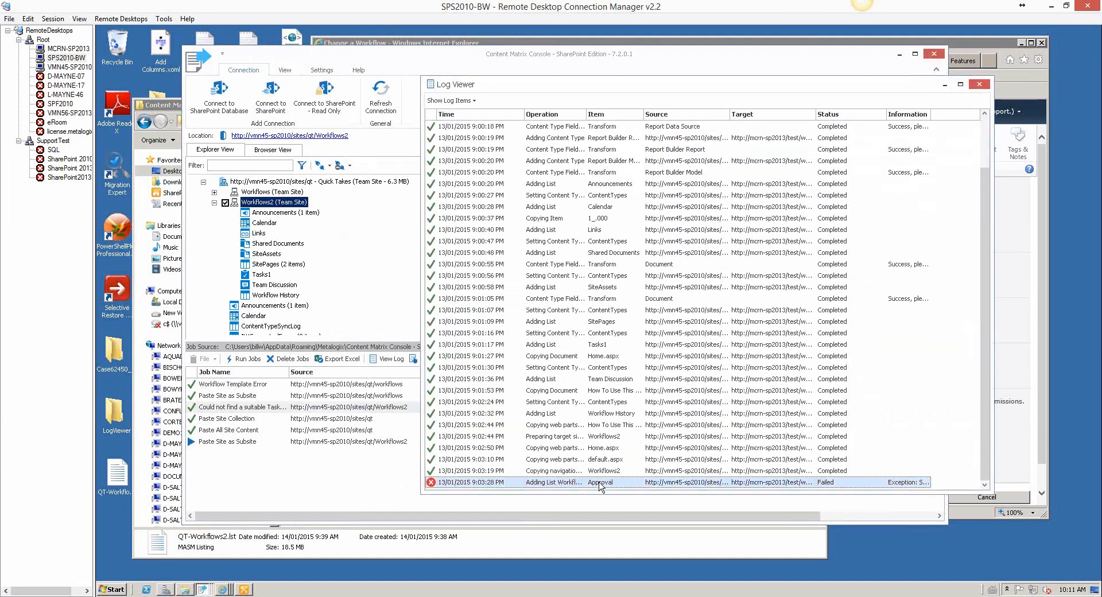
double_click(600, 483)
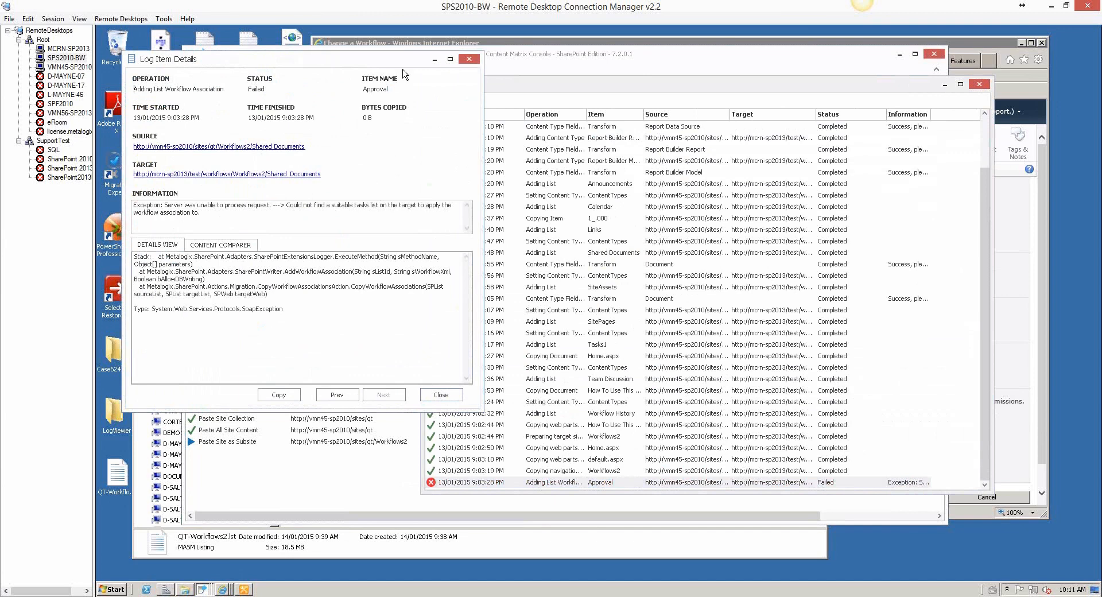
click(469, 58)
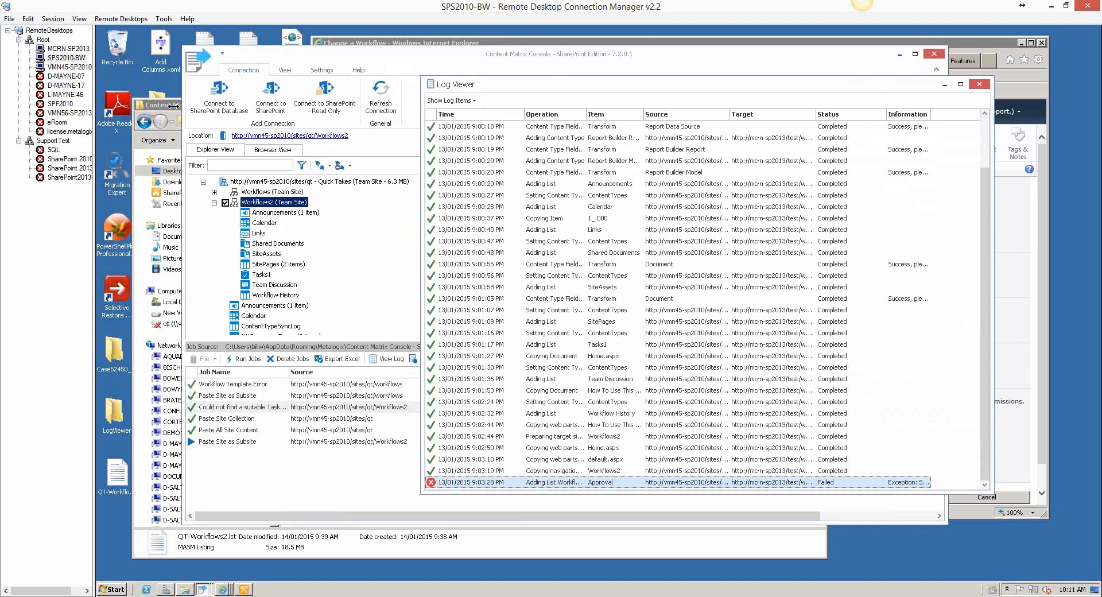
Step: In Internet Explorer, resave the Approval workflow on the Workflows2 Shared Documents library, keeping the Tasks1 task list and Workflow History list
click(679, 45)
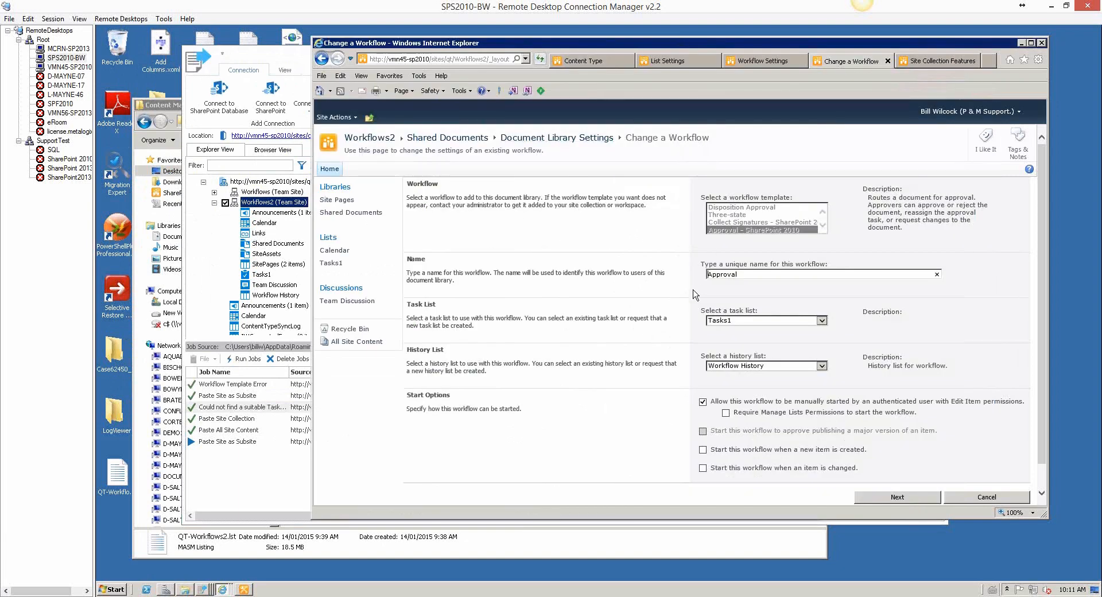
click(886, 500)
scroll(563, 237, down, 2)
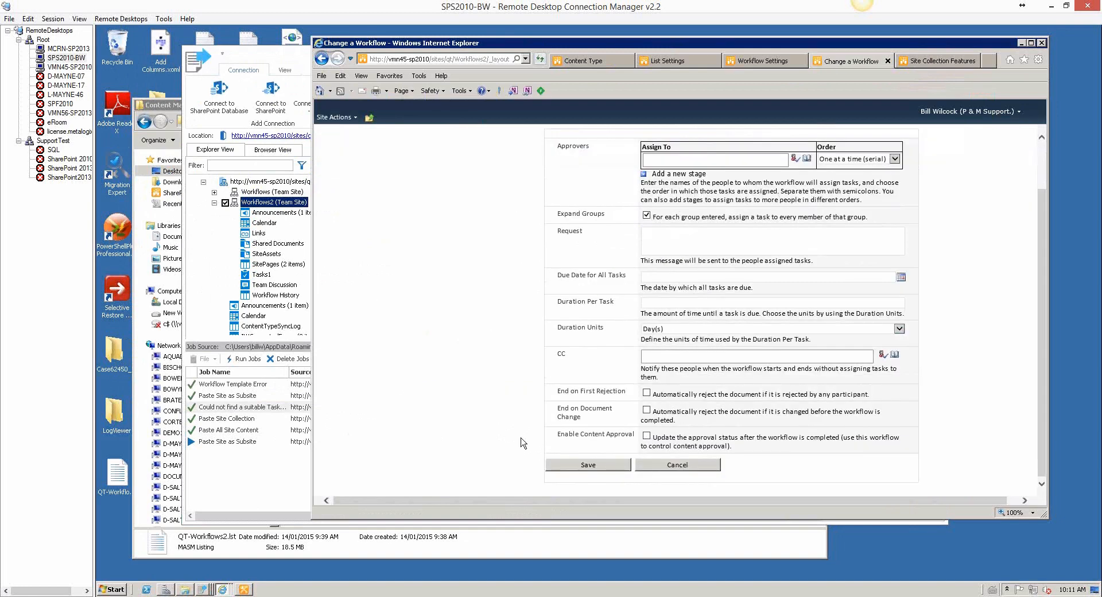
click(580, 466)
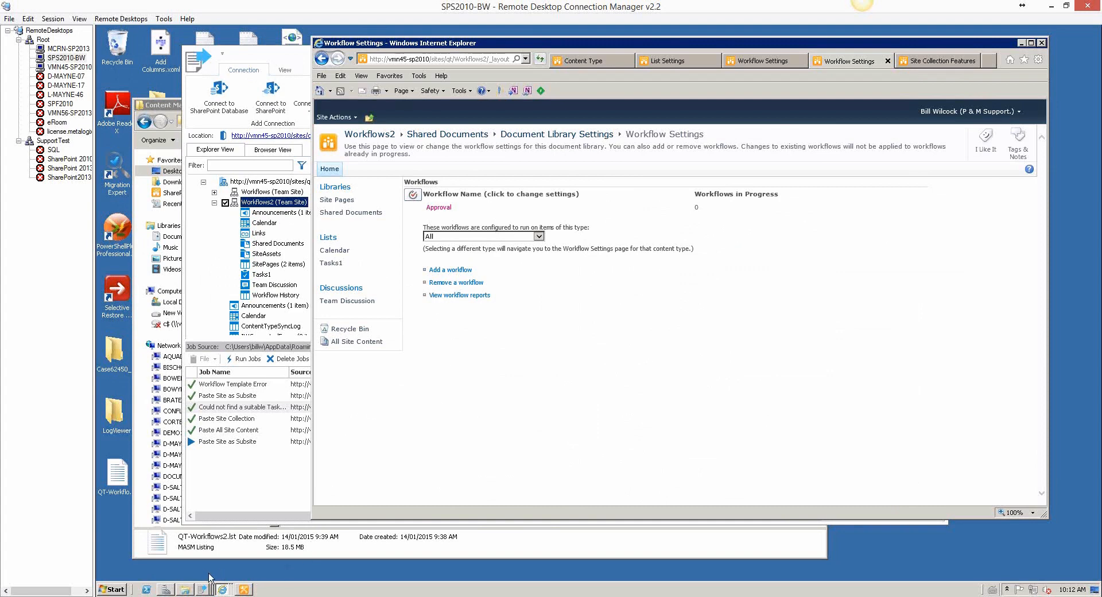
Step: Check the event log of the running Paste Site as Subsite job in Content Matrix Console and dismiss its status window
click(222, 591)
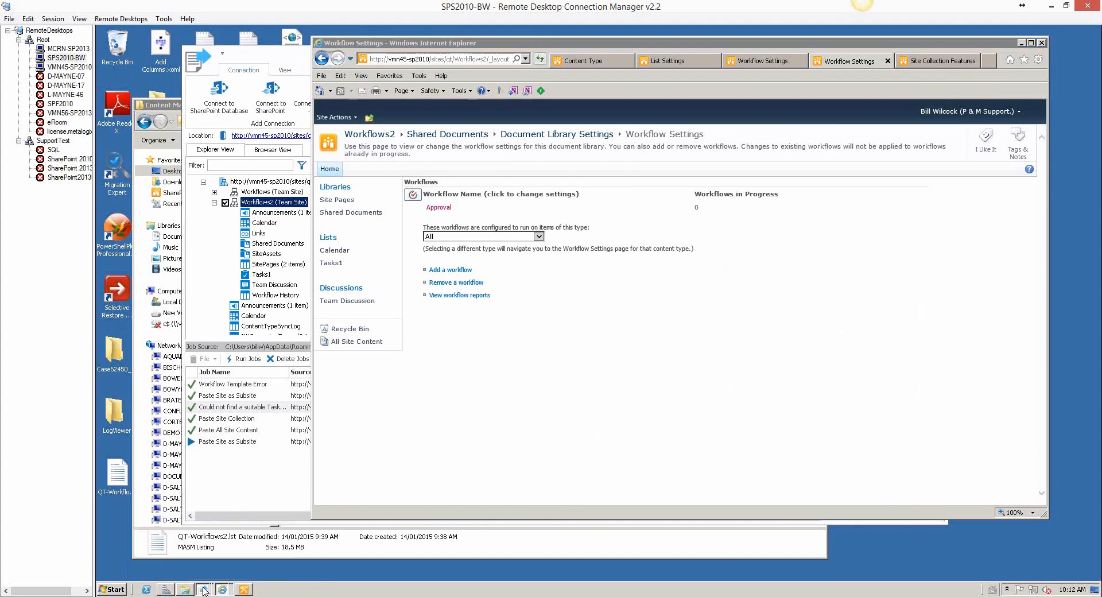
click(203, 588)
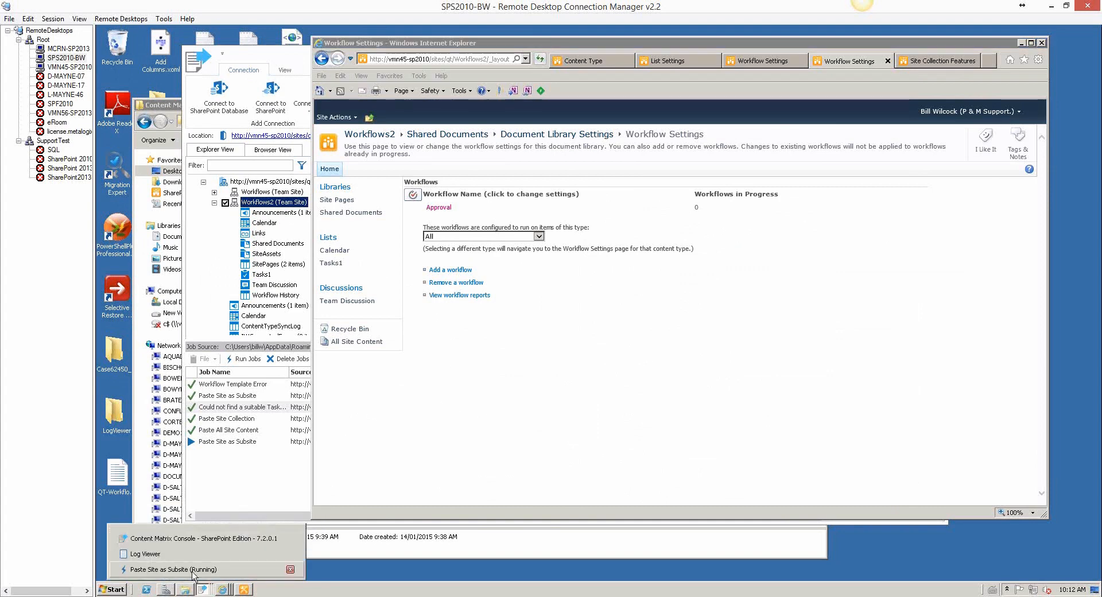
click(194, 574)
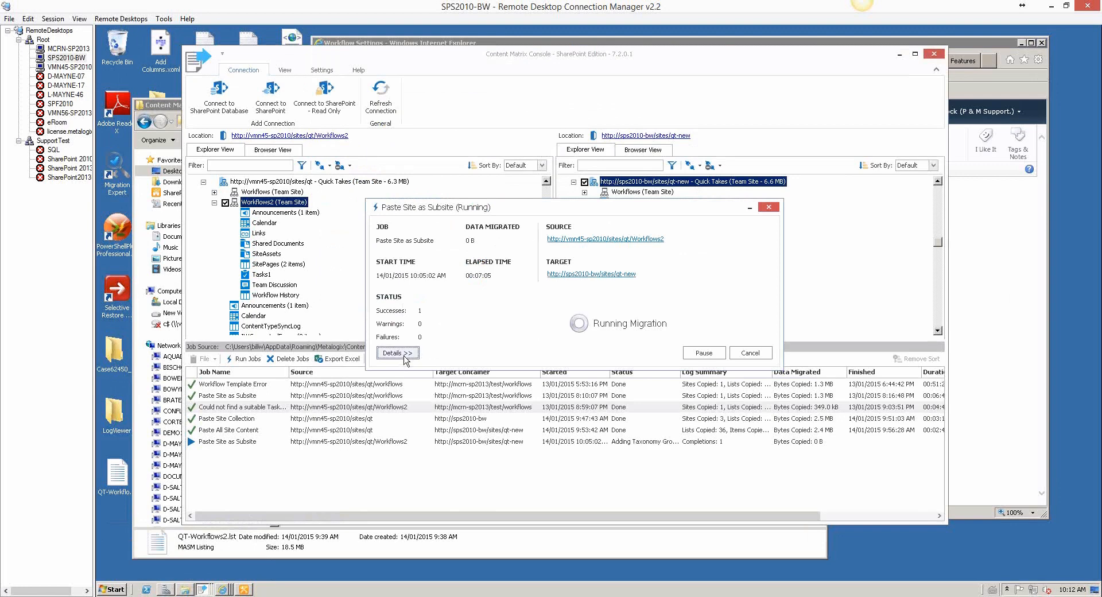
click(402, 353)
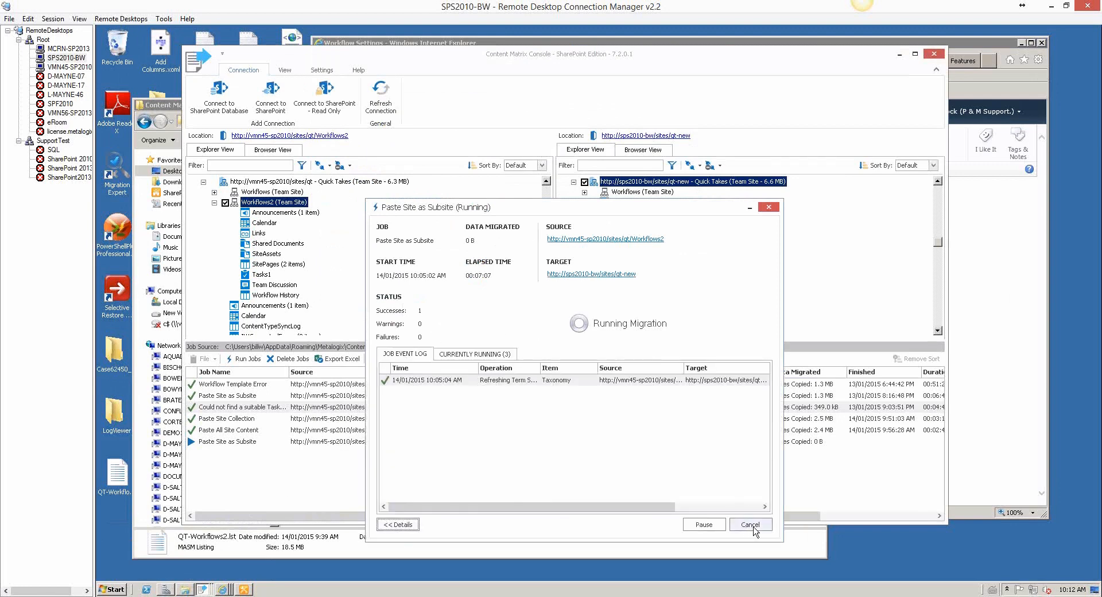
click(749, 208)
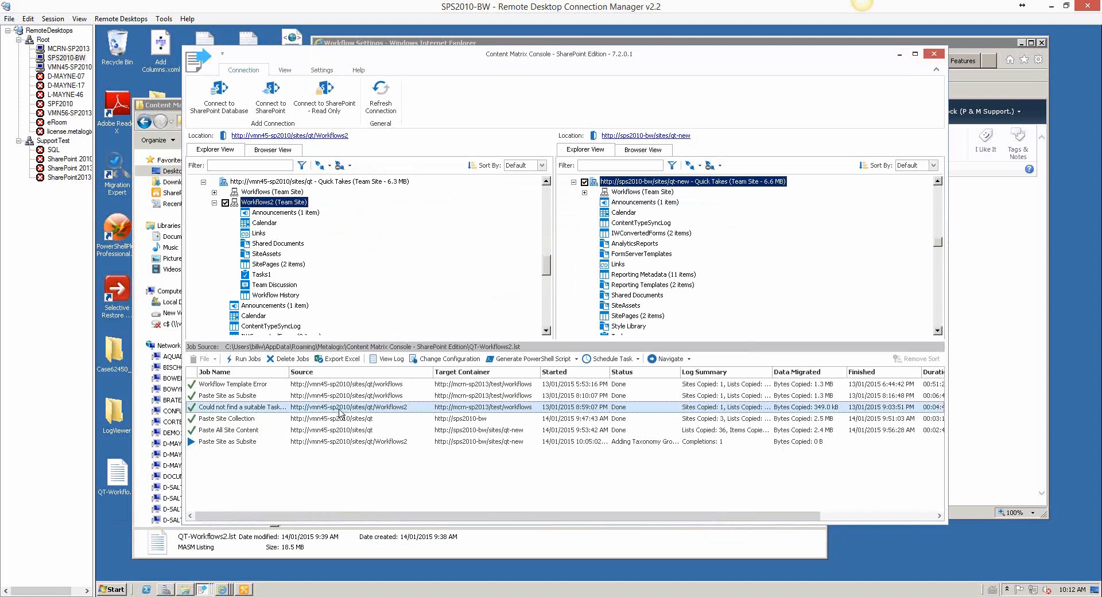
Step: Open the Workflow Template Error job's log and read the details of the failed Approval workflow association
click(261, 192)
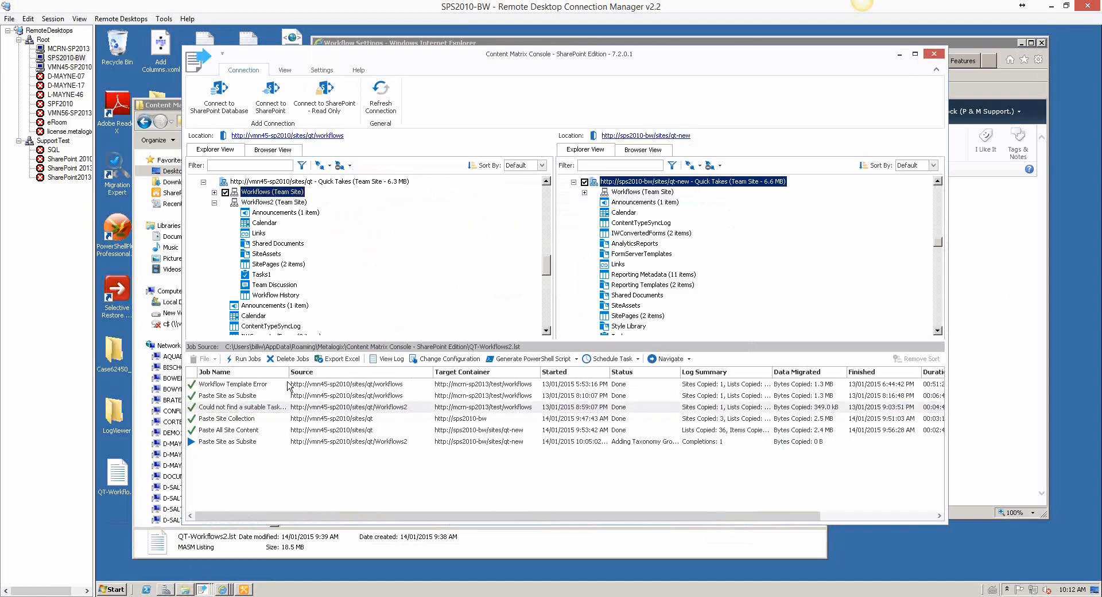
double_click(246, 384)
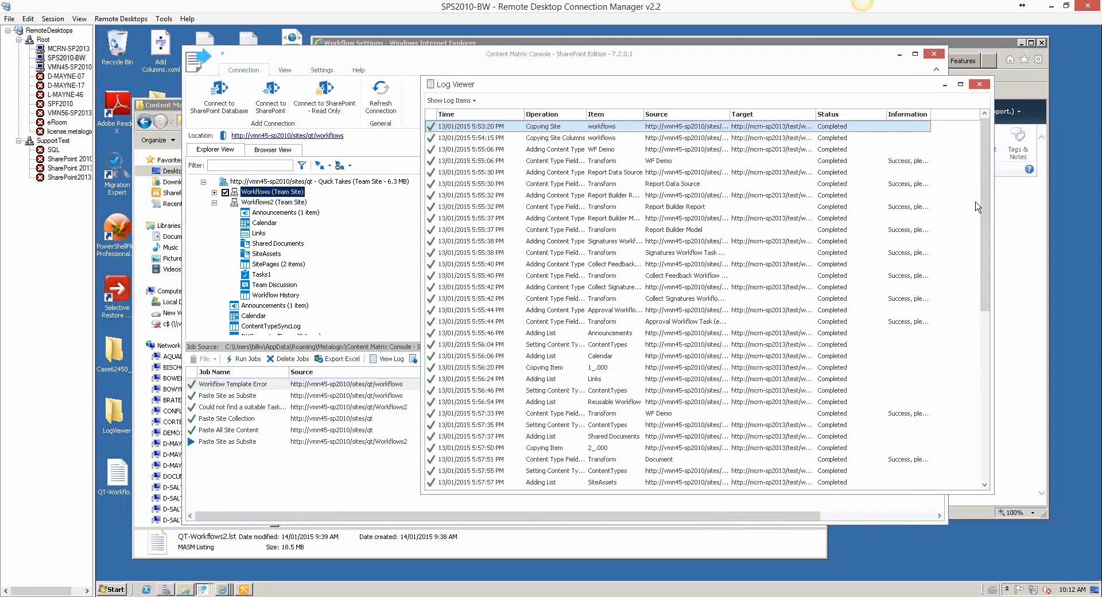
drag(983, 207, 980, 439)
double_click(725, 482)
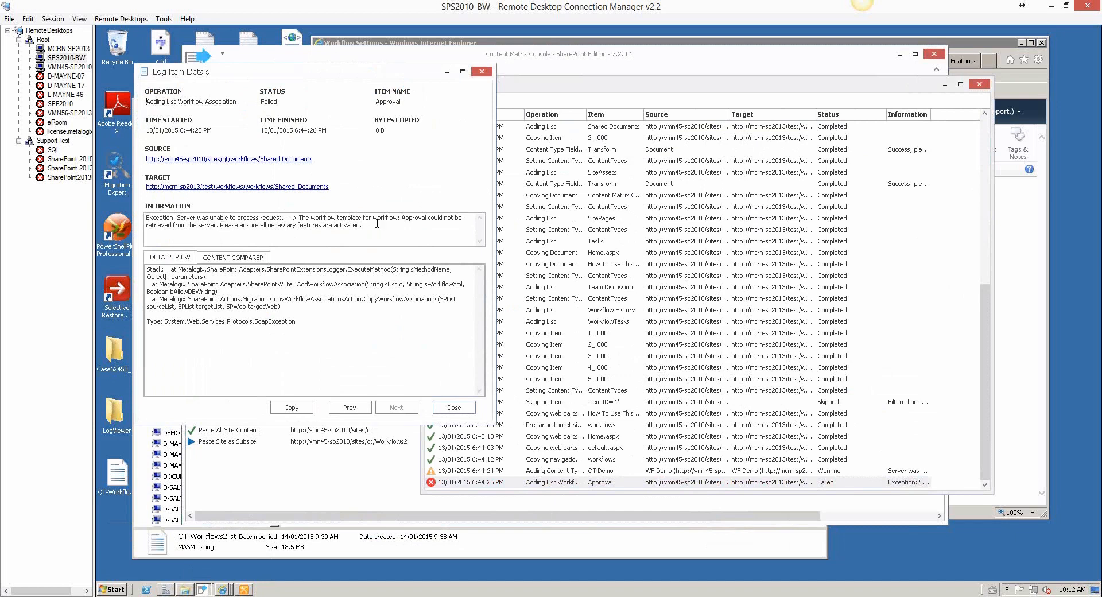
click(453, 407)
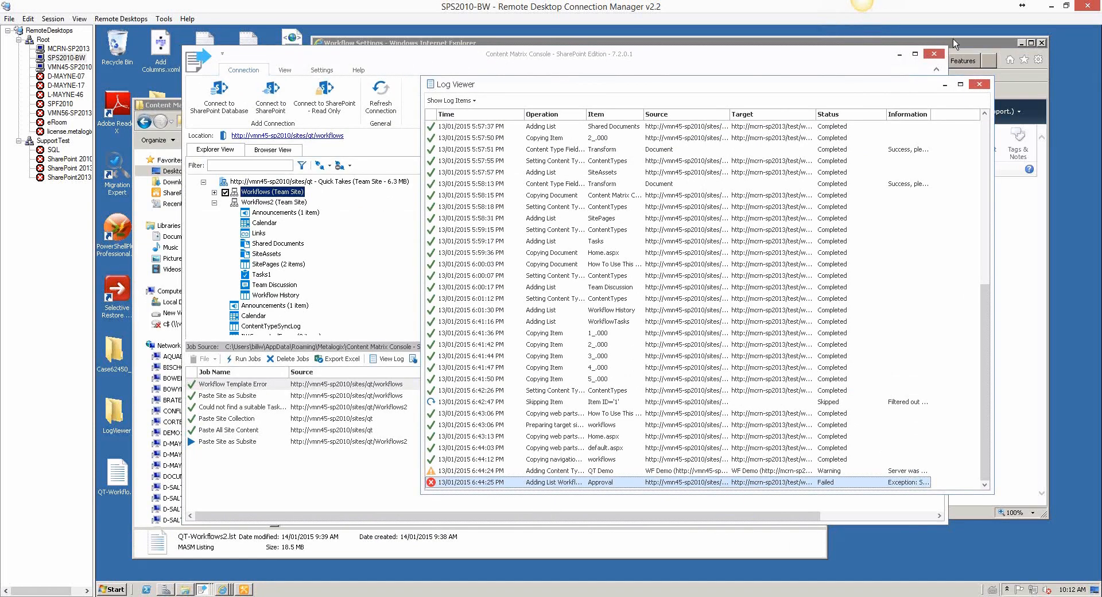
Step: In Internet Explorer, review the workflow-related Site Collection Features of the qt-new target site
click(955, 43)
click(956, 62)
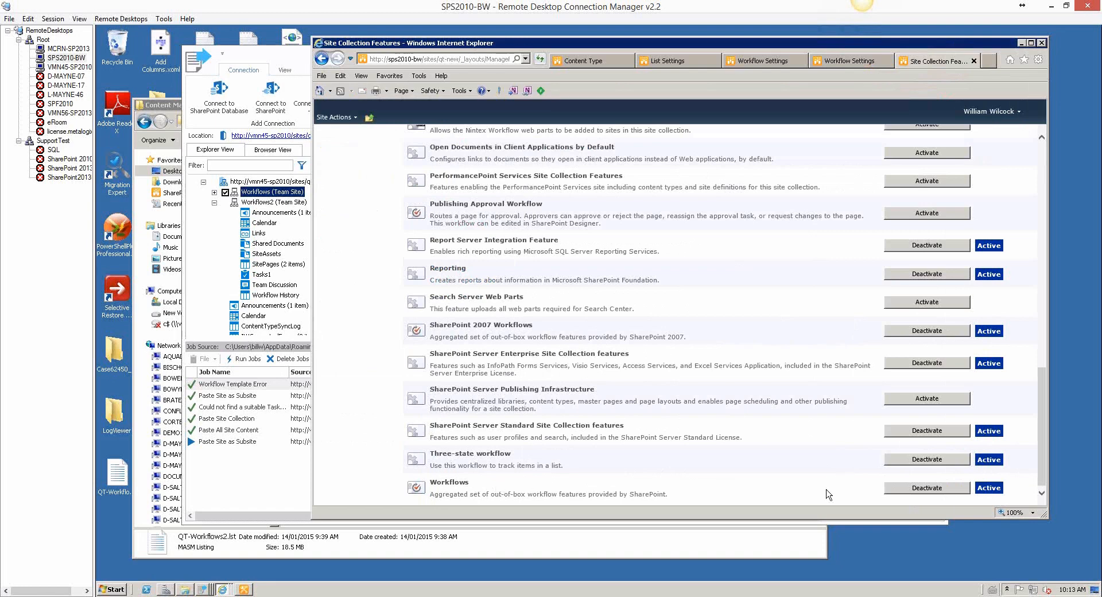
click(257, 57)
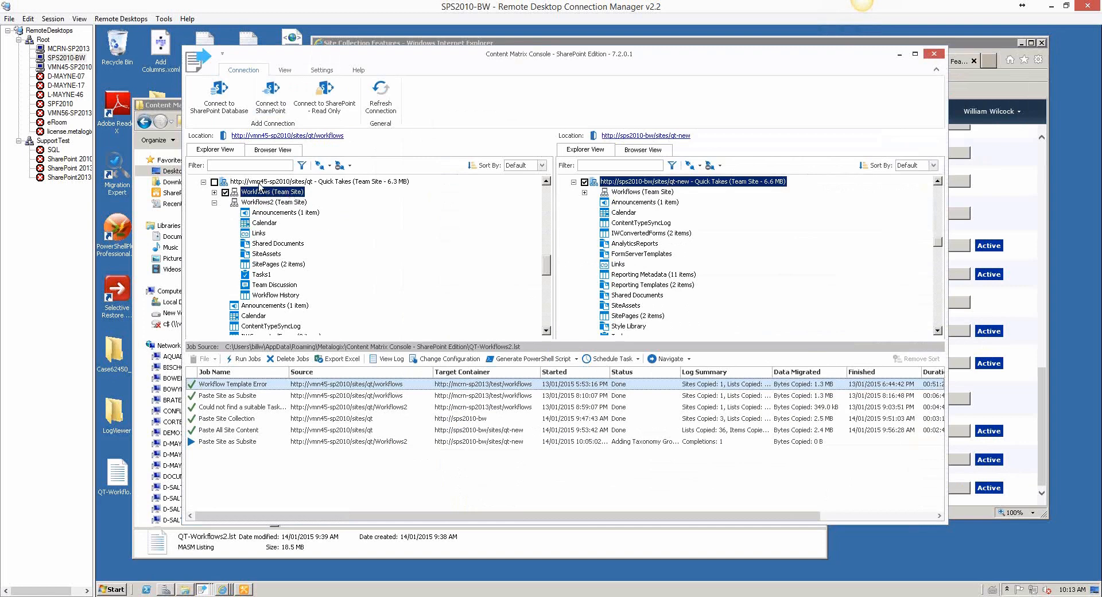
right_click(296, 183)
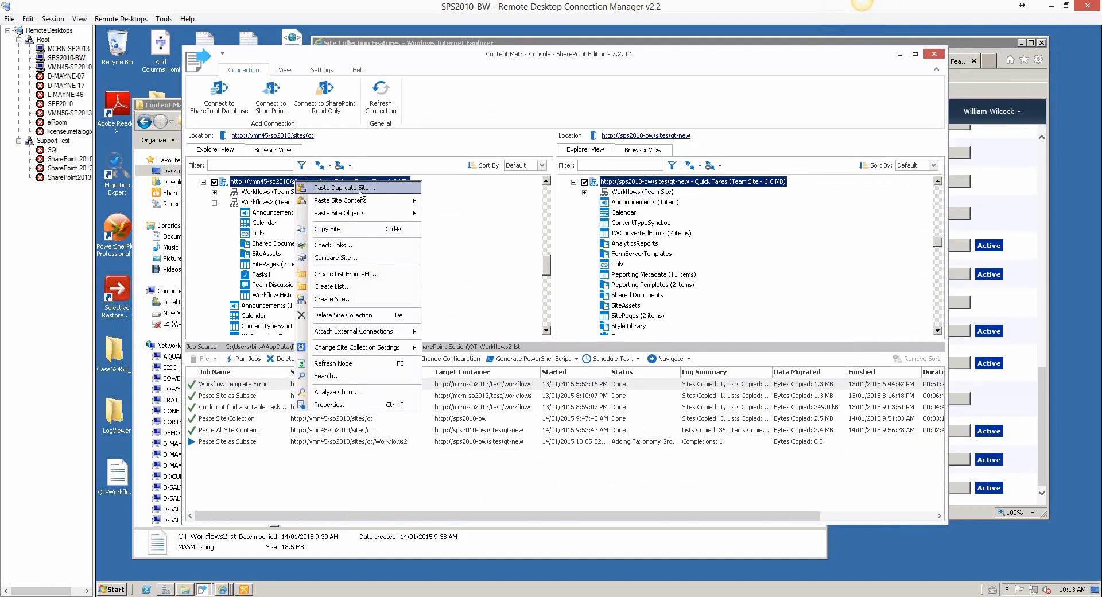
click(260, 183)
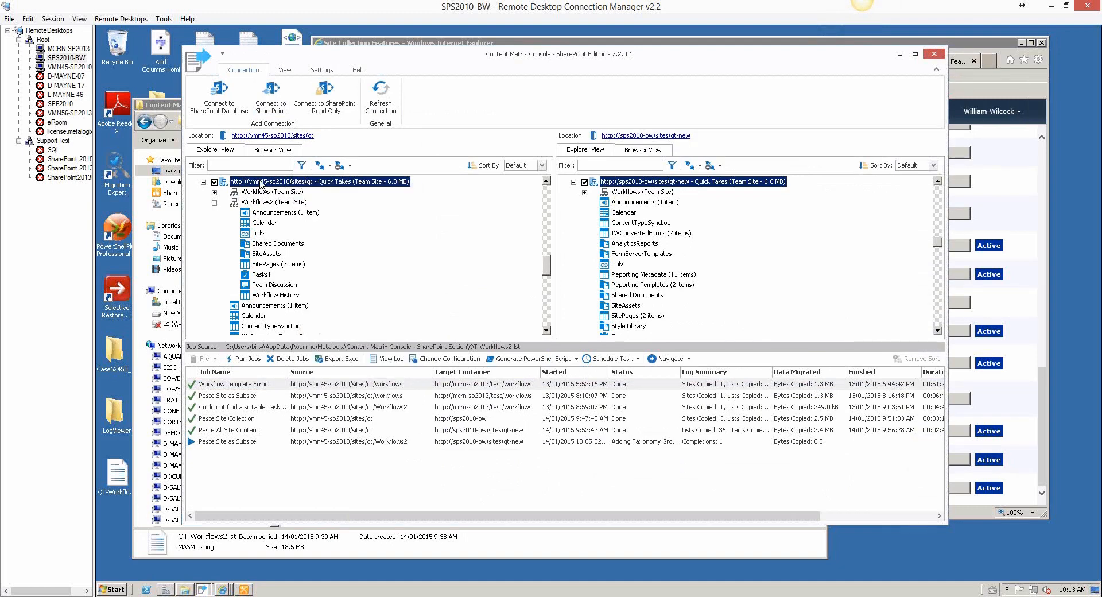
right_click(260, 183)
click(304, 231)
drag(938, 244, 938, 186)
right_click(704, 182)
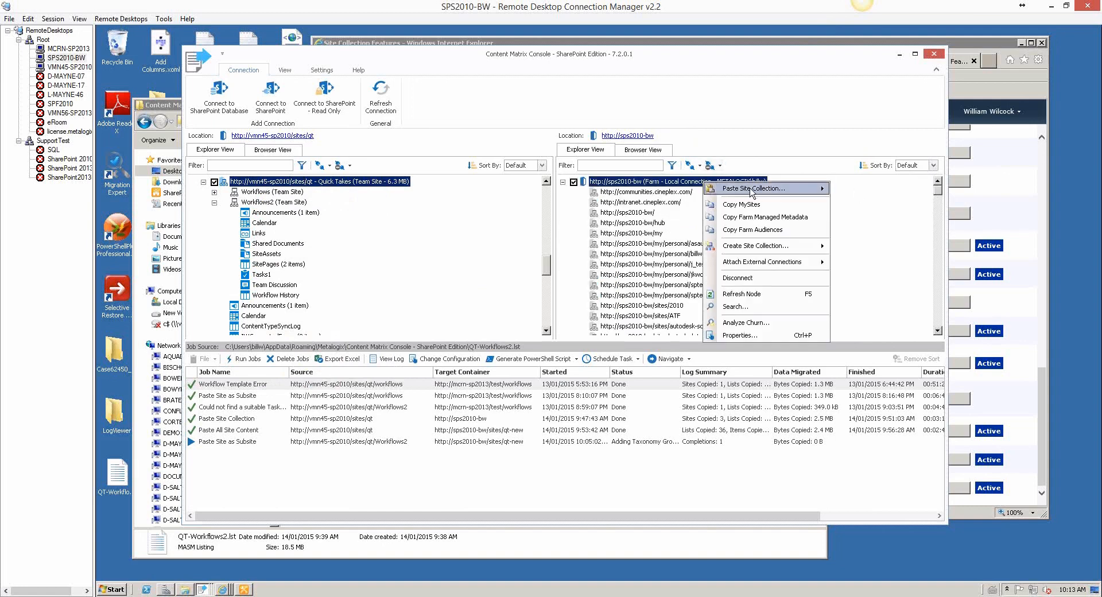
mouse_move(752, 192)
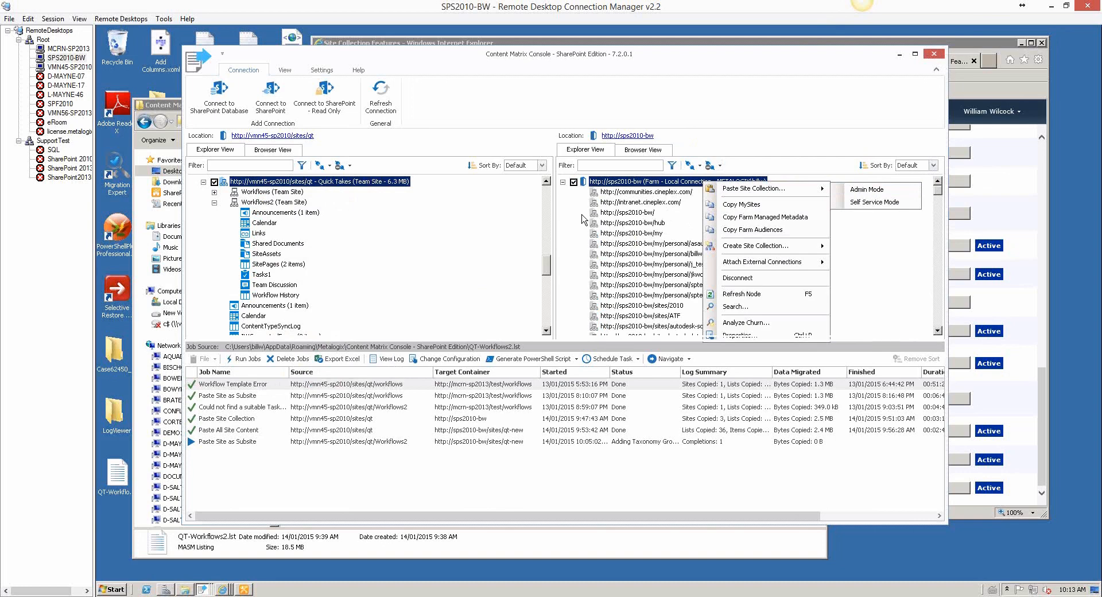
click(355, 158)
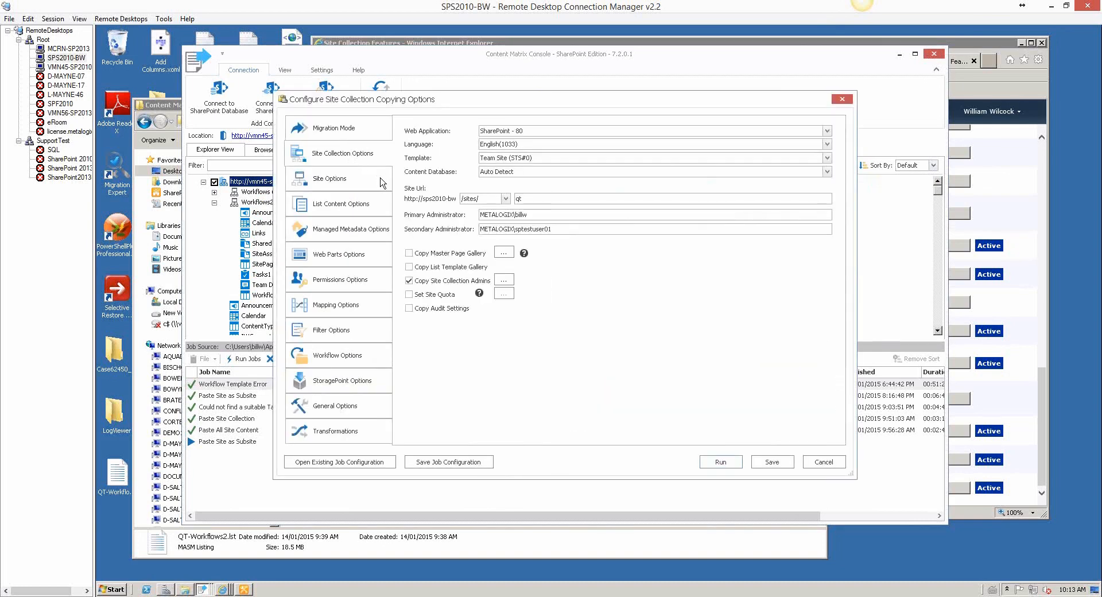
click(380, 180)
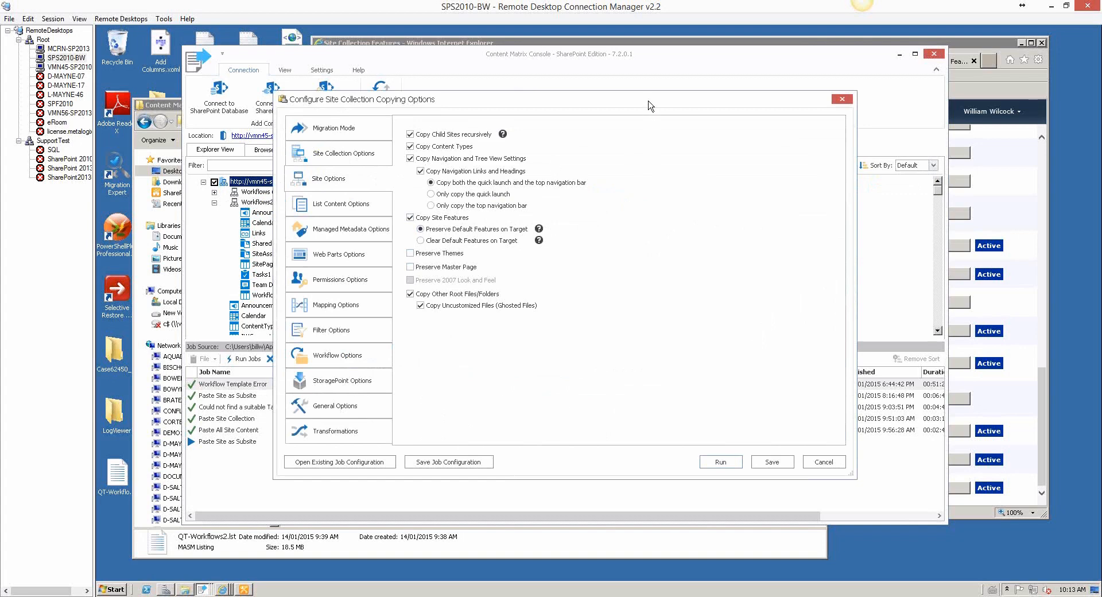
click(842, 99)
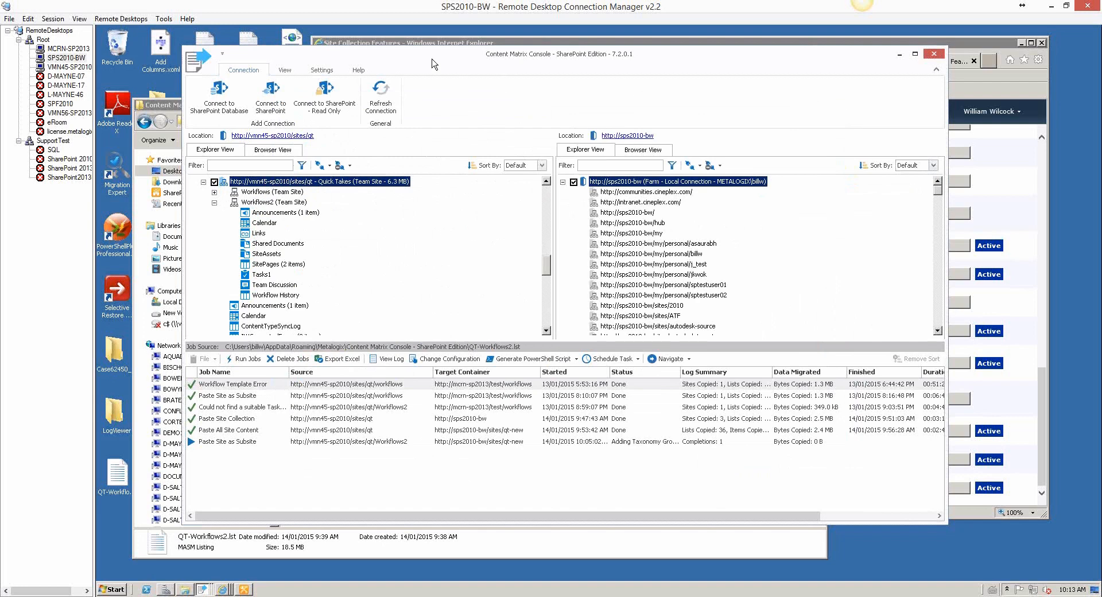
Step: Switch to the VMN45-SP2010 remote session and inspect the QT Demo workflow's content type association options in SharePoint Designer
drag(432, 58, 393, 54)
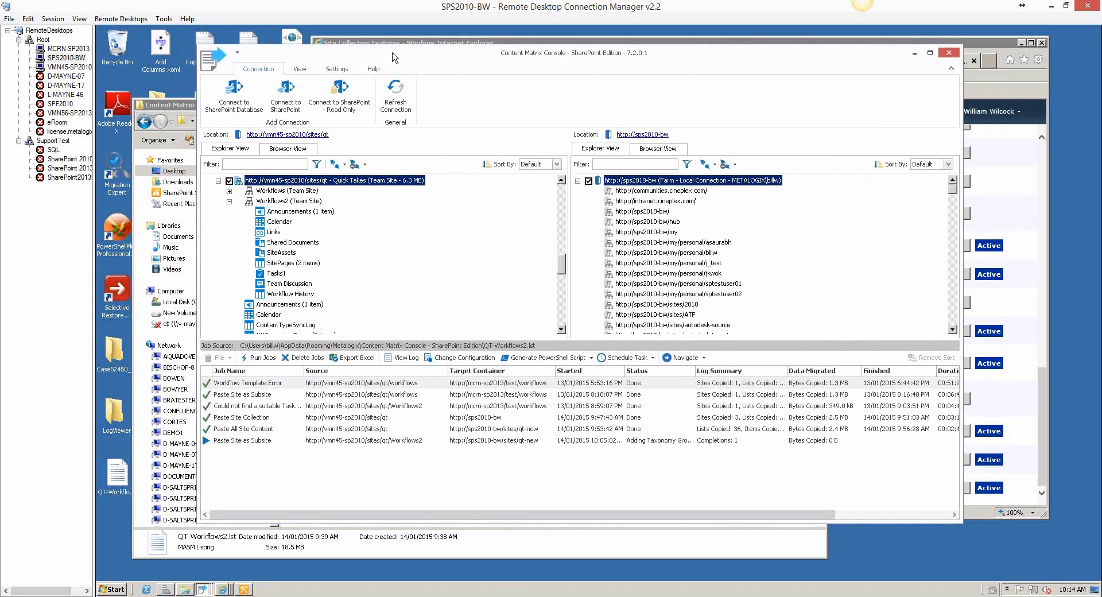
click(64, 67)
click(295, 585)
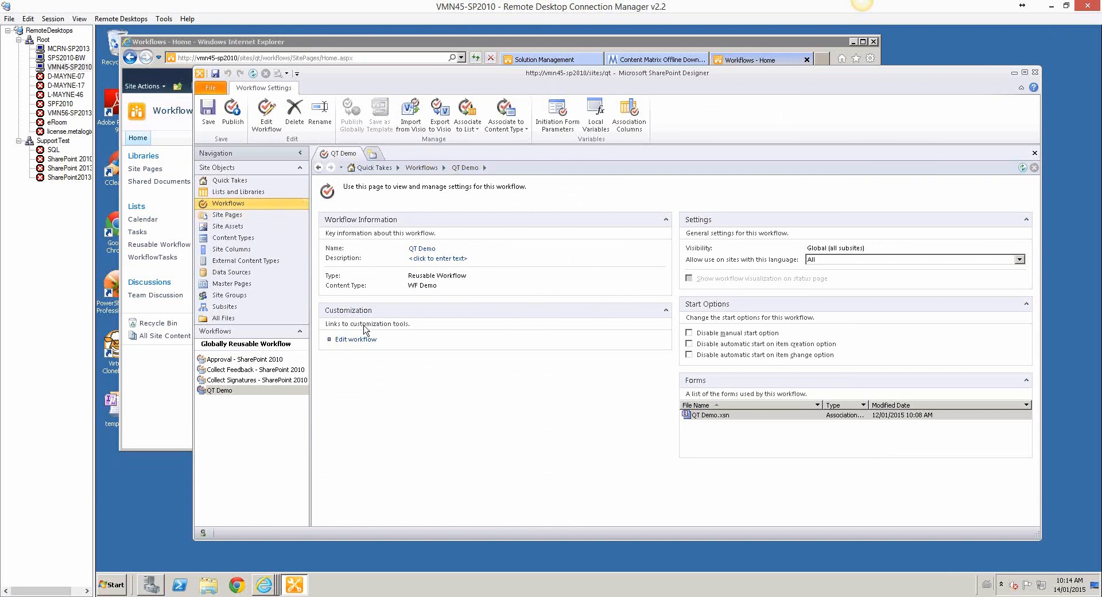
click(513, 128)
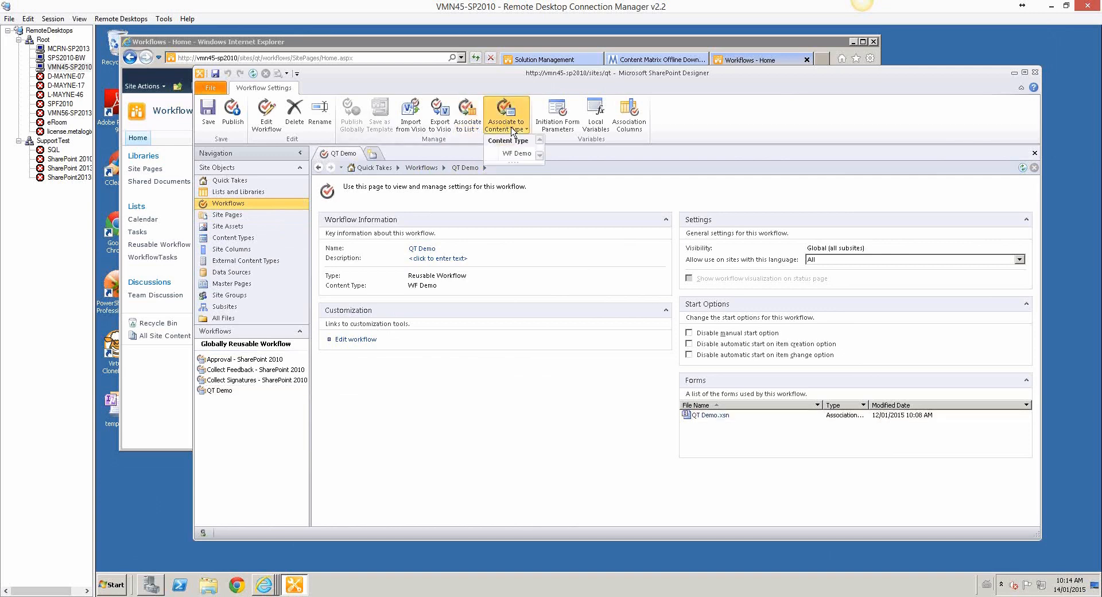
click(513, 154)
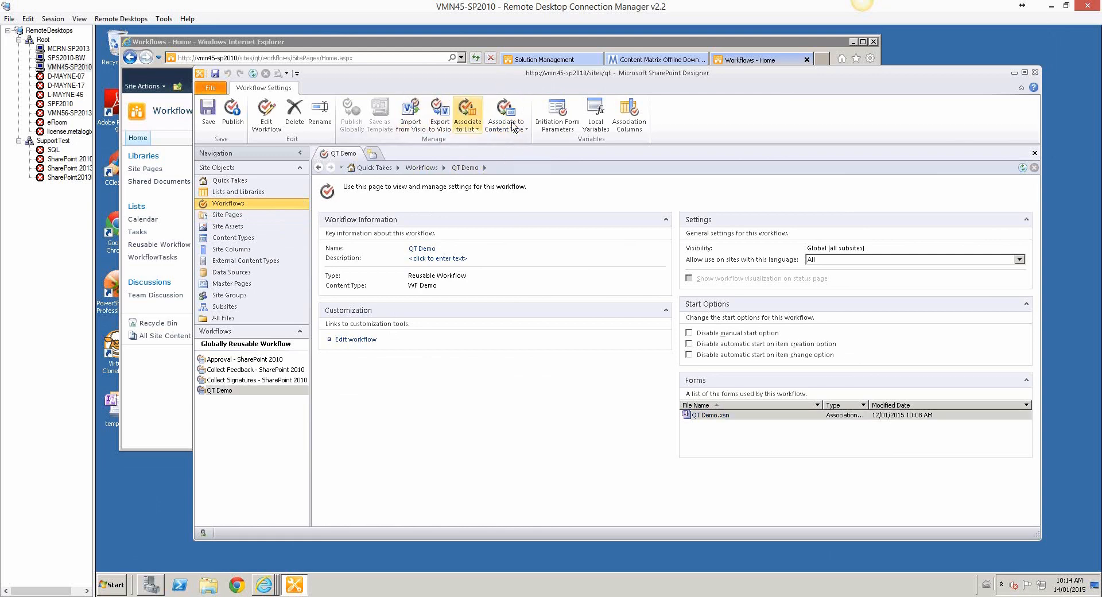
drag(741, 75, 743, 77)
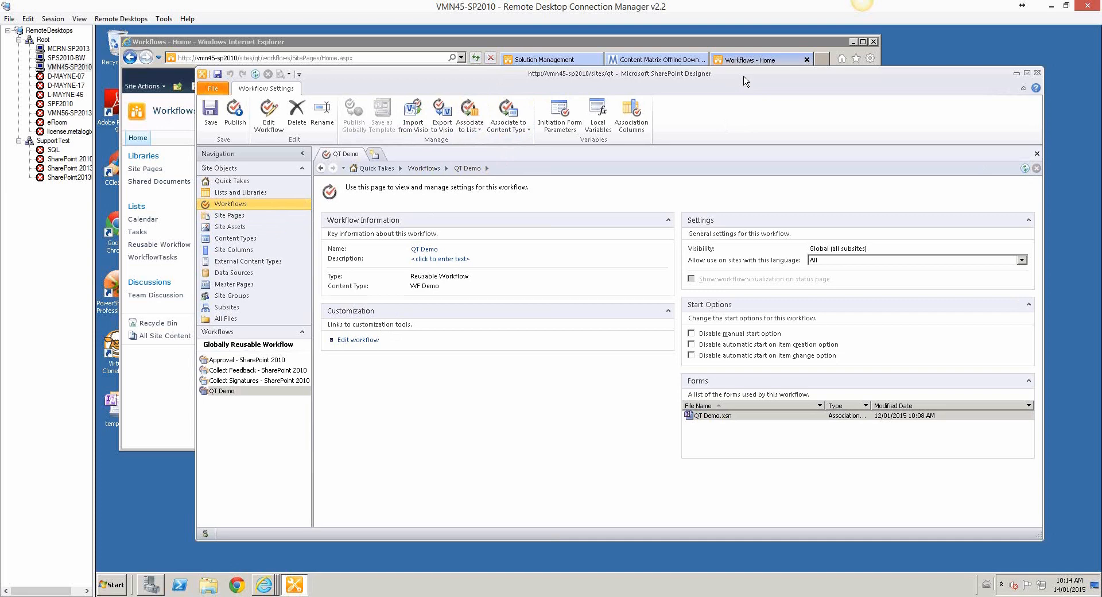
Step: Return to the SPS2010-BW remote session, review the globally reusable workflows on the target site in SharePoint Designer, and minimize it
click(58, 58)
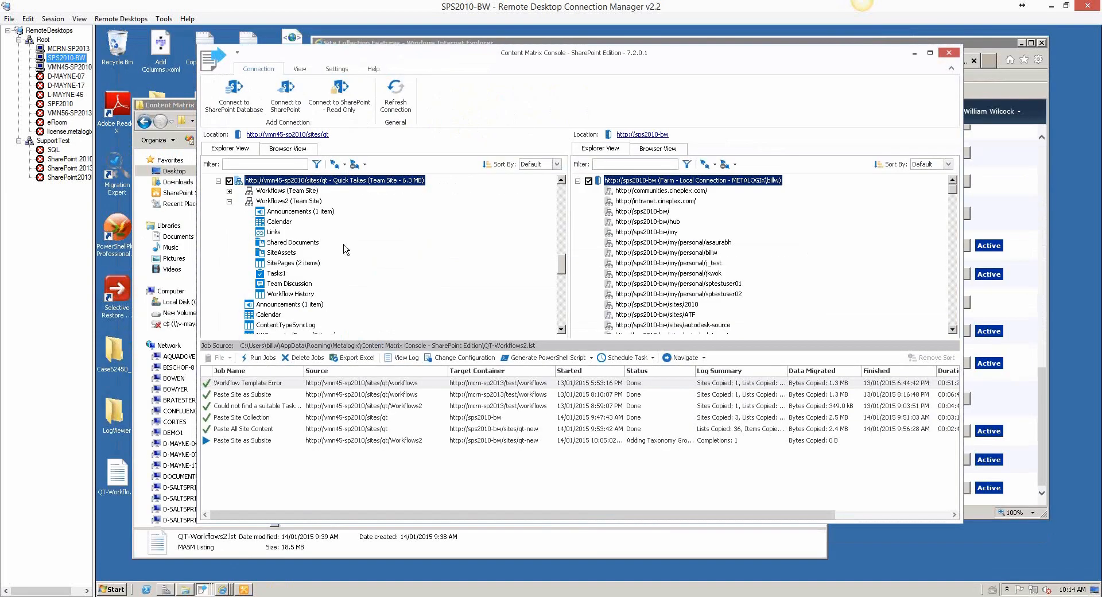
click(244, 589)
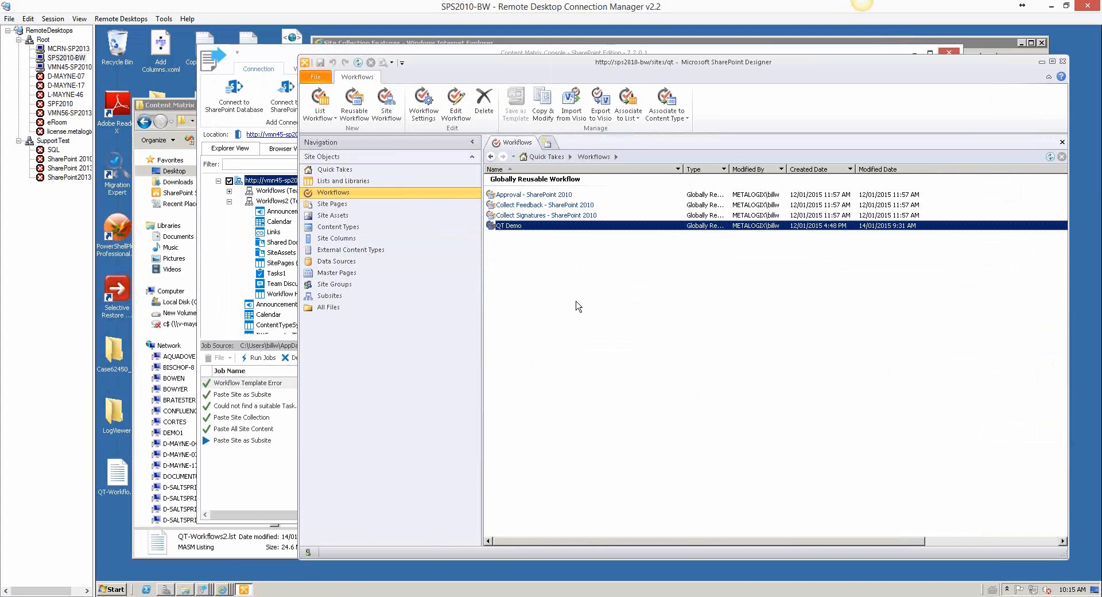
drag(566, 69, 548, 67)
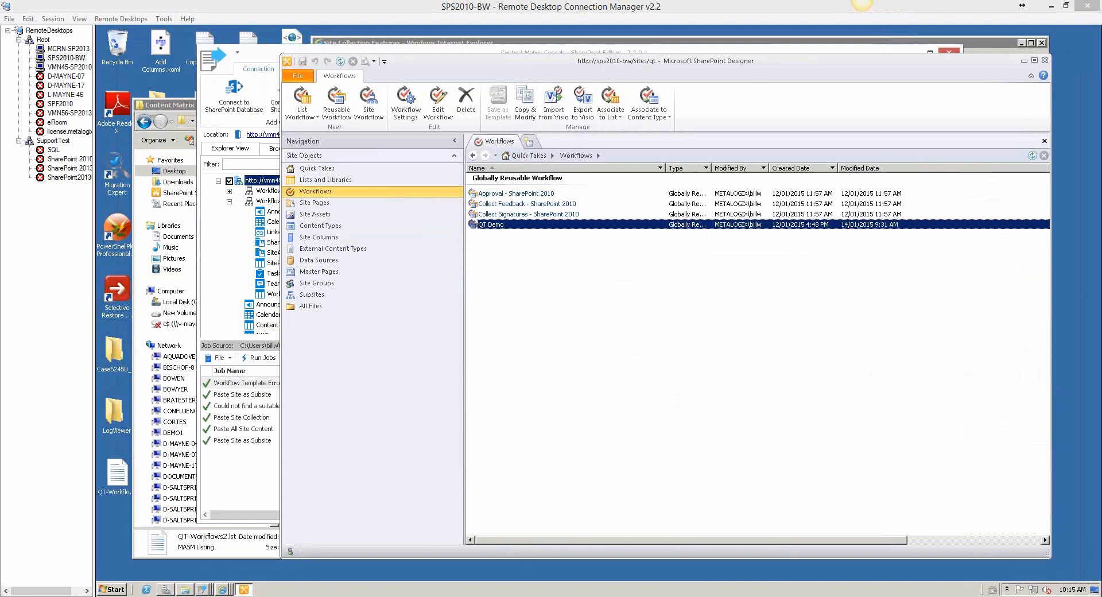
click(1023, 61)
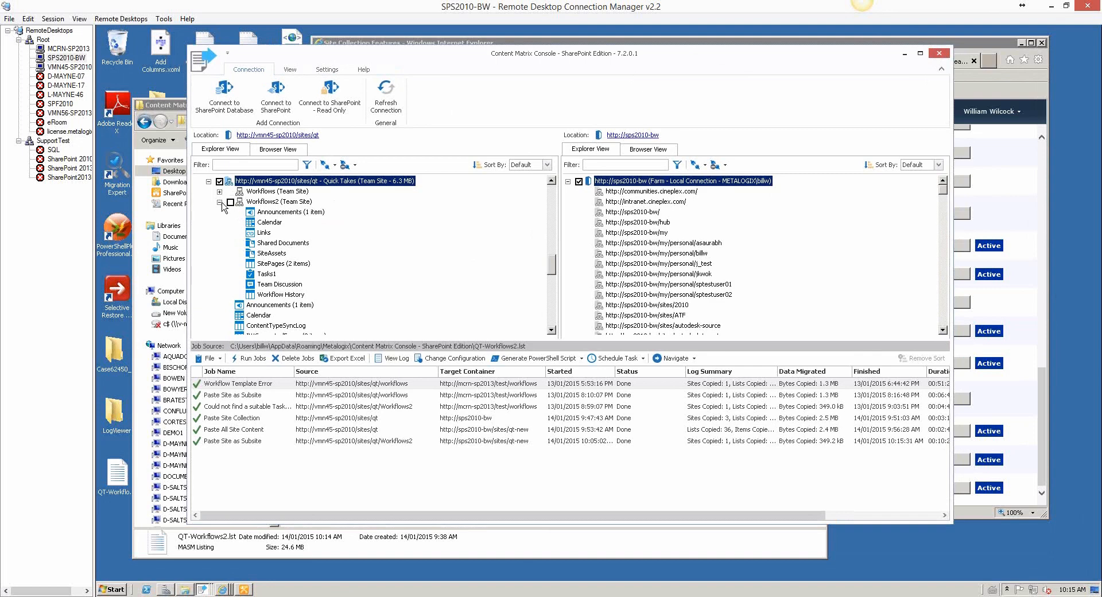
Step: Copy the Shared Documents list from the source Workflows2 site
click(274, 202)
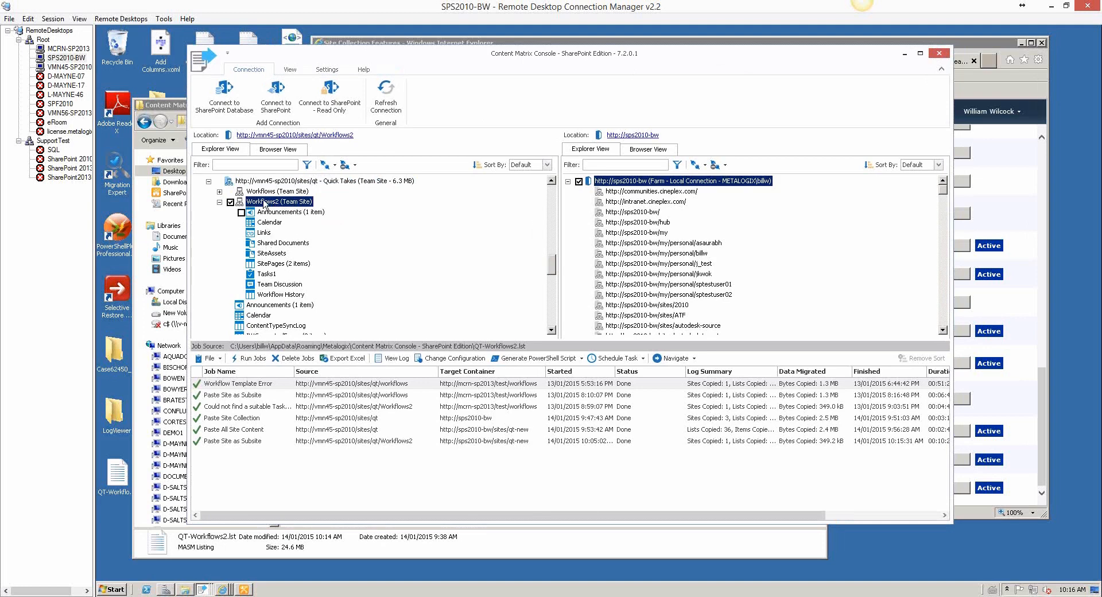
click(277, 264)
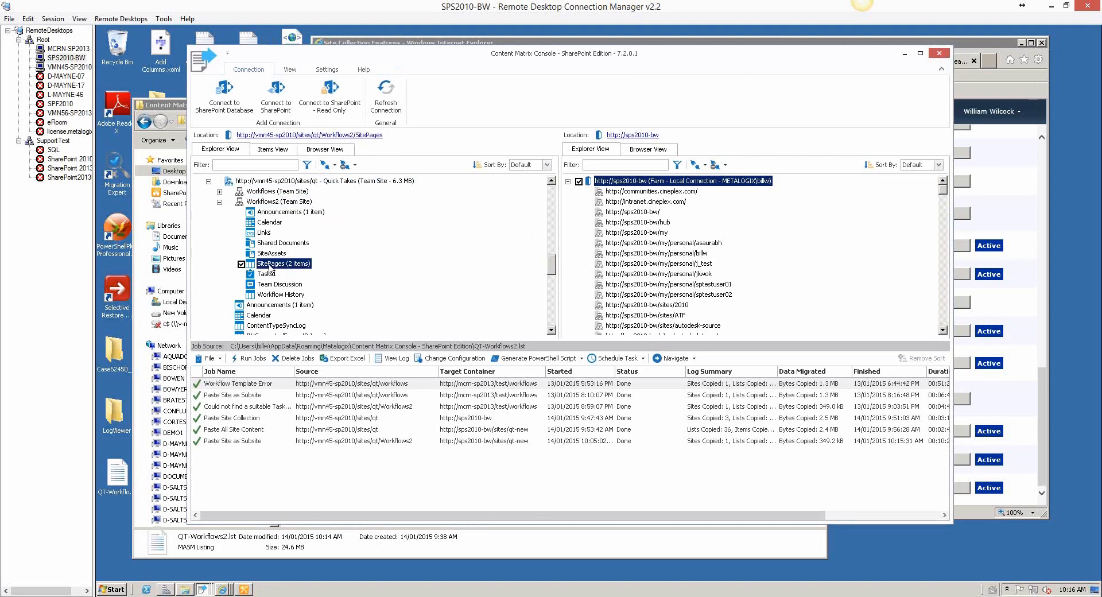
right_click(268, 242)
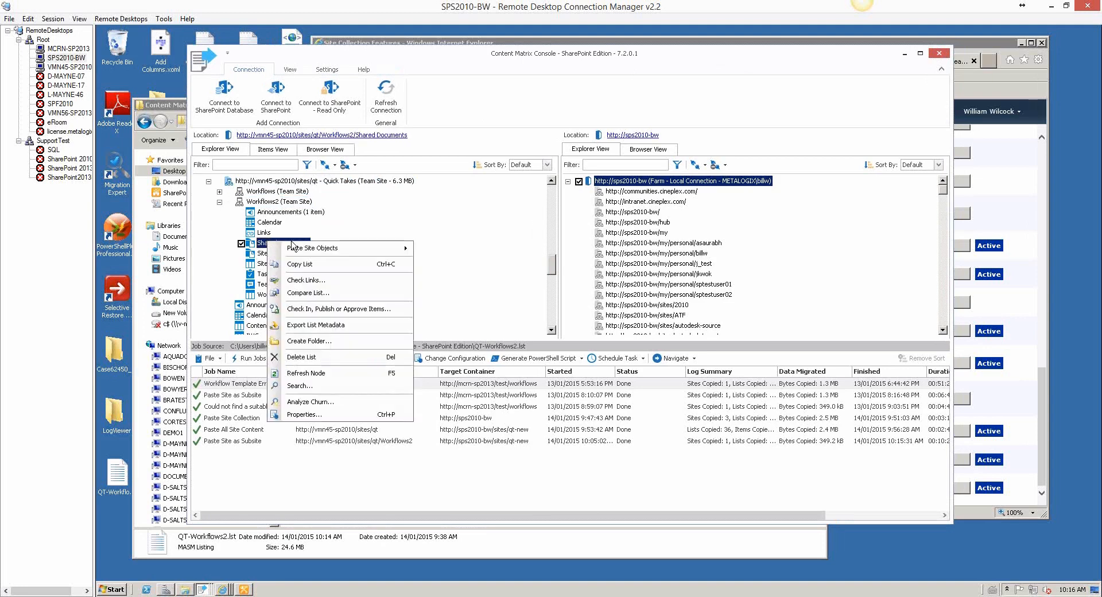
click(301, 264)
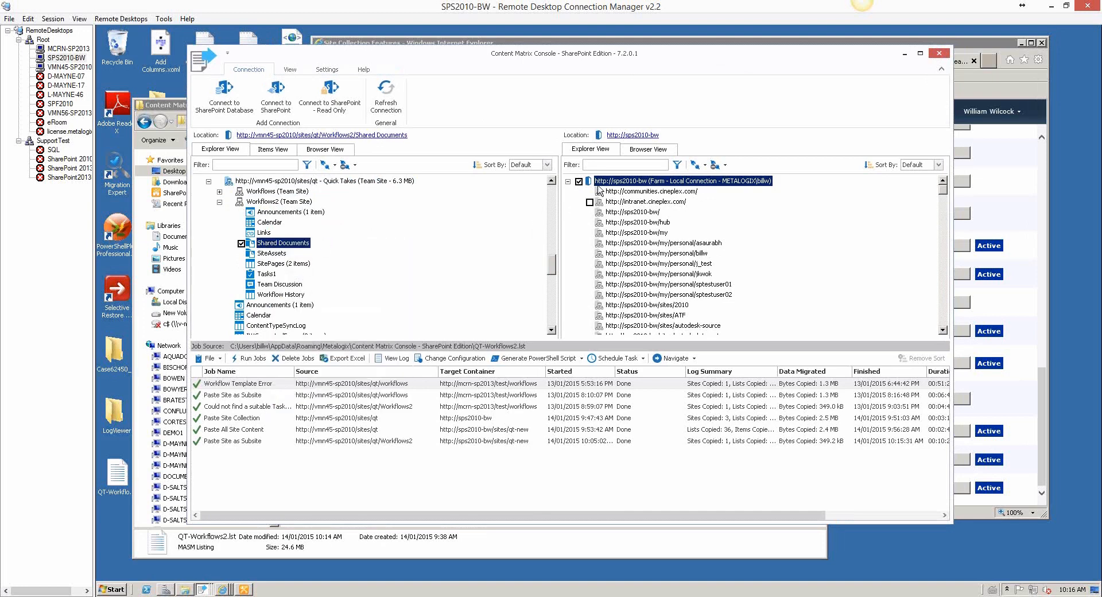
Step: Open the Paste List configuration for the target qt-new/Workflows2 site, review its General and Workflow Options, and close it without running
click(639, 222)
scroll(652, 264, down, 9)
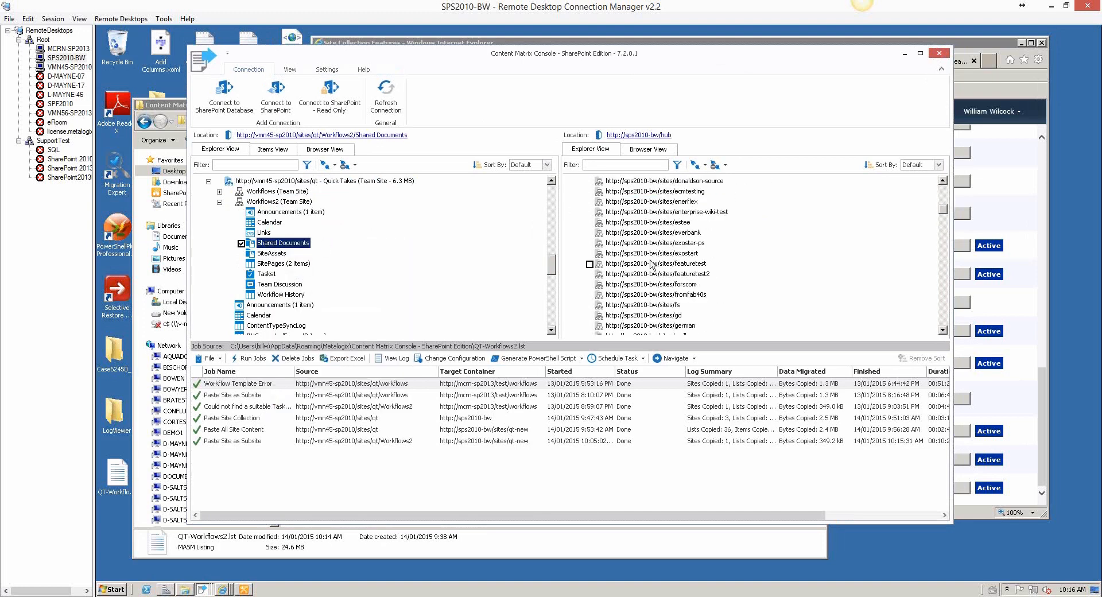
scroll(652, 264, down, 10)
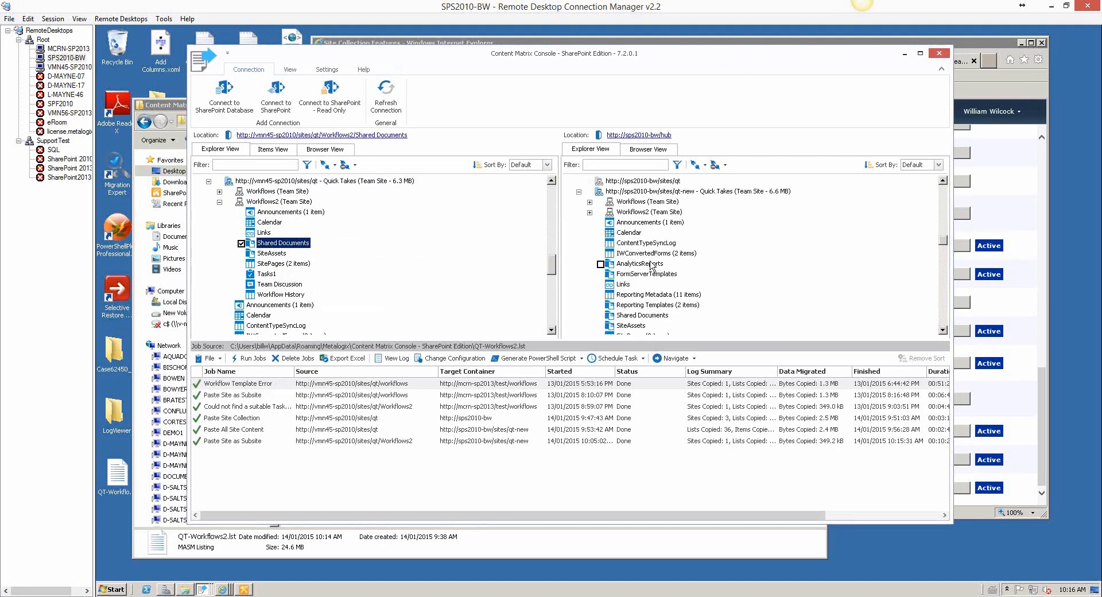
right_click(649, 213)
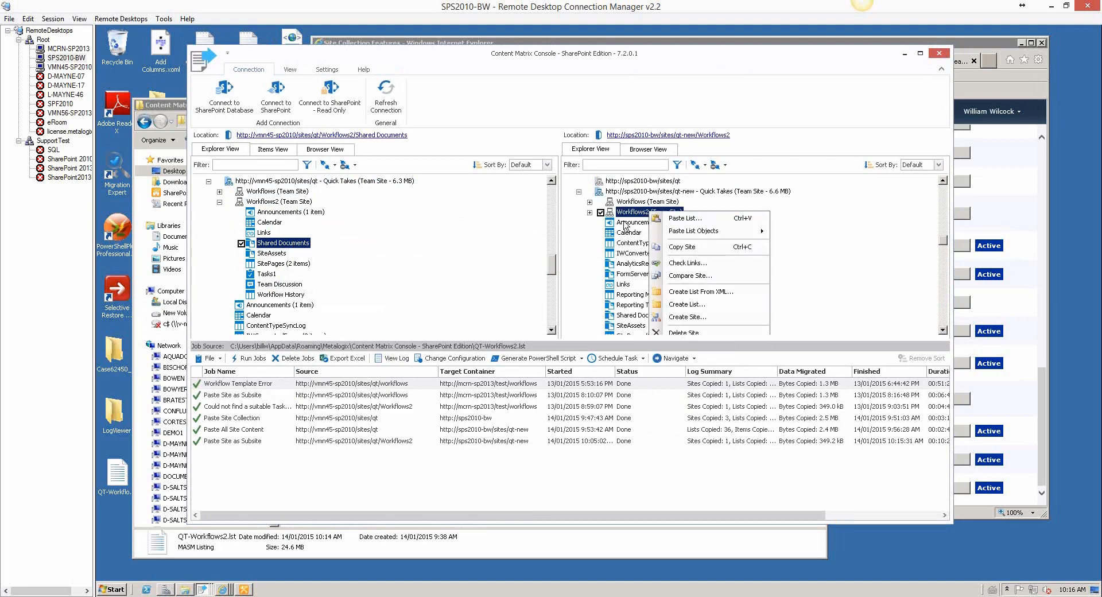
click(685, 218)
click(403, 381)
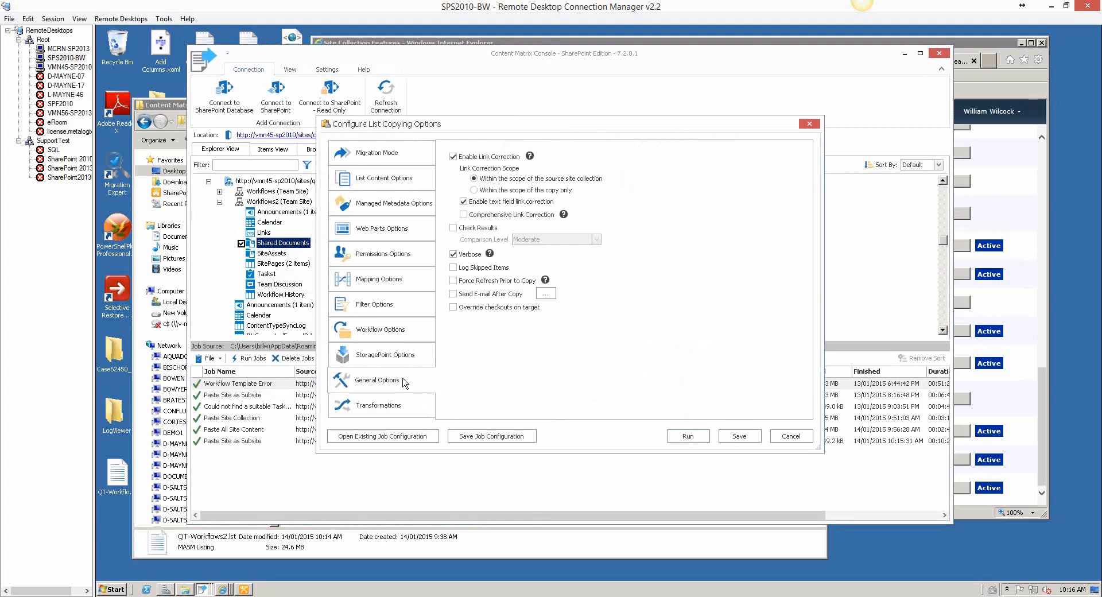
click(402, 337)
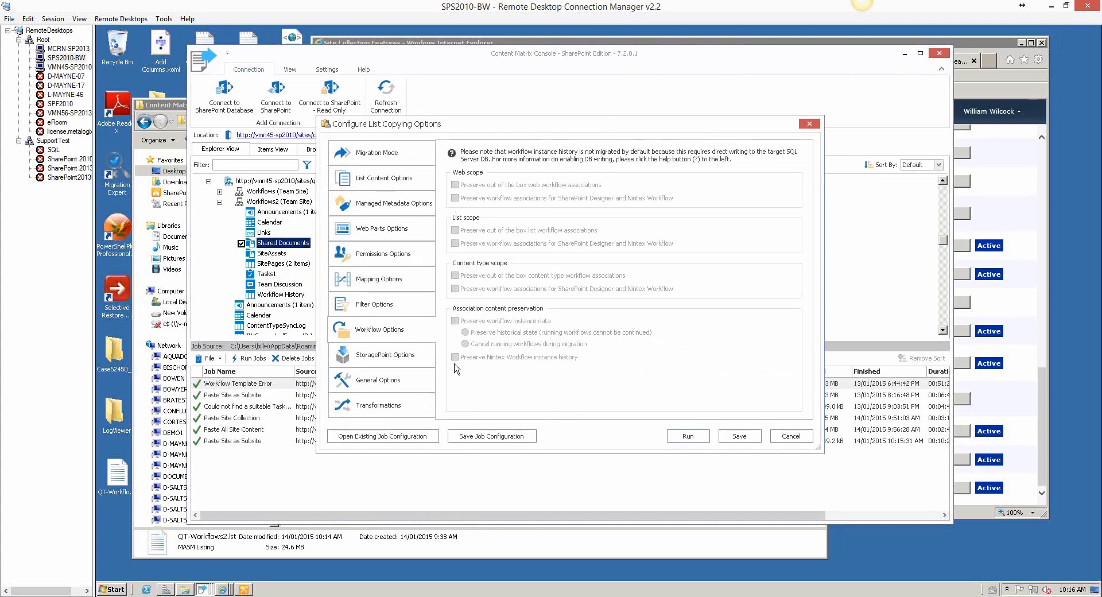
click(795, 442)
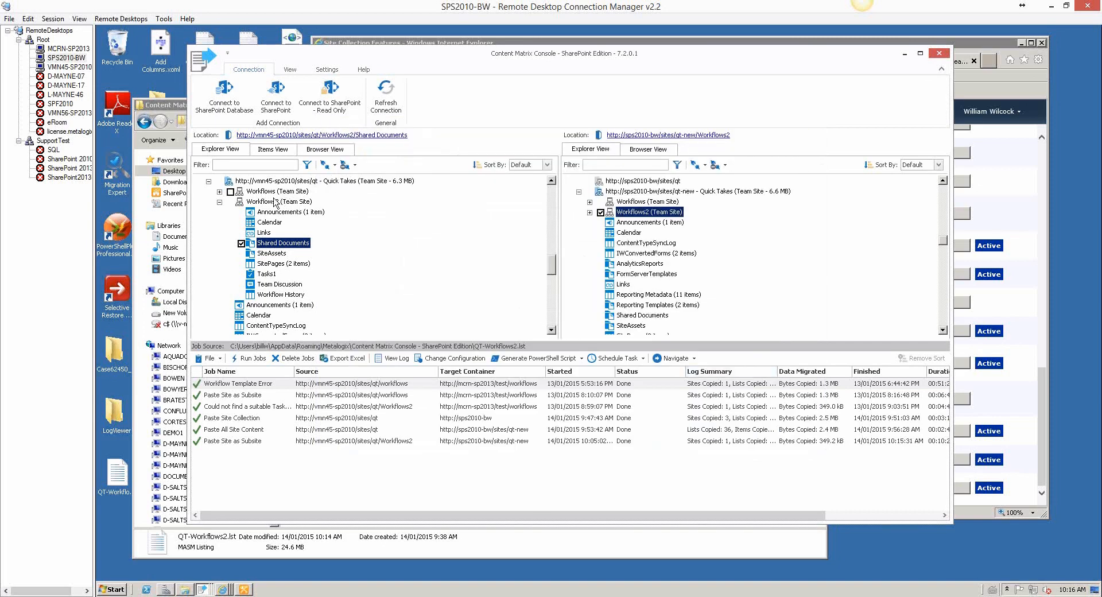
Step: Review the Site and List Content Options of the latest Paste Site as Subsite job, clear Reattach Publishing Page Layouts, and cancel the configuration
click(275, 202)
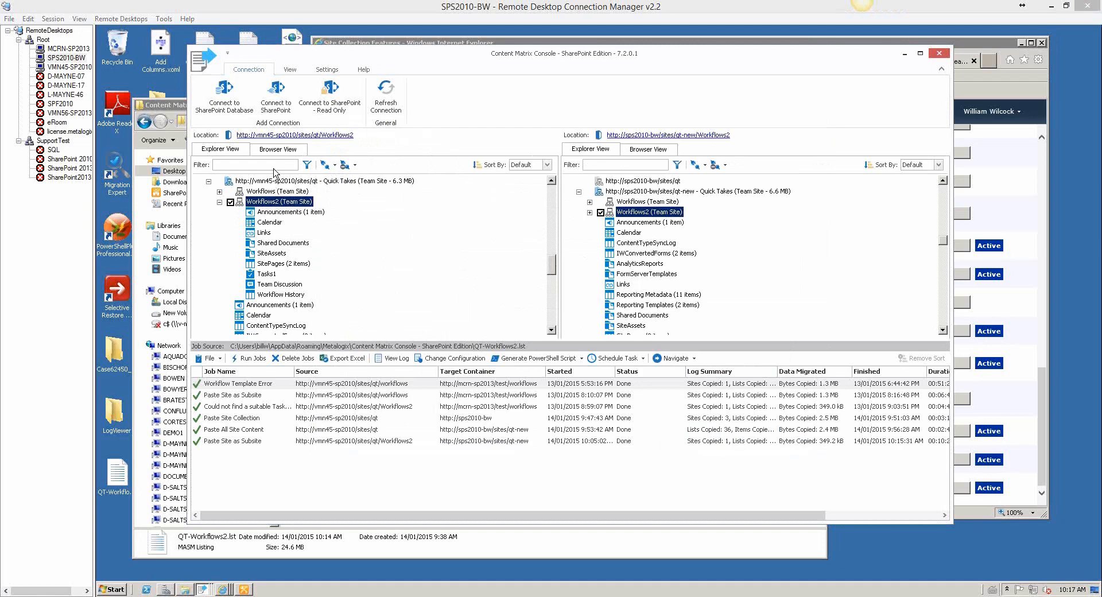
drag(325, 58, 316, 56)
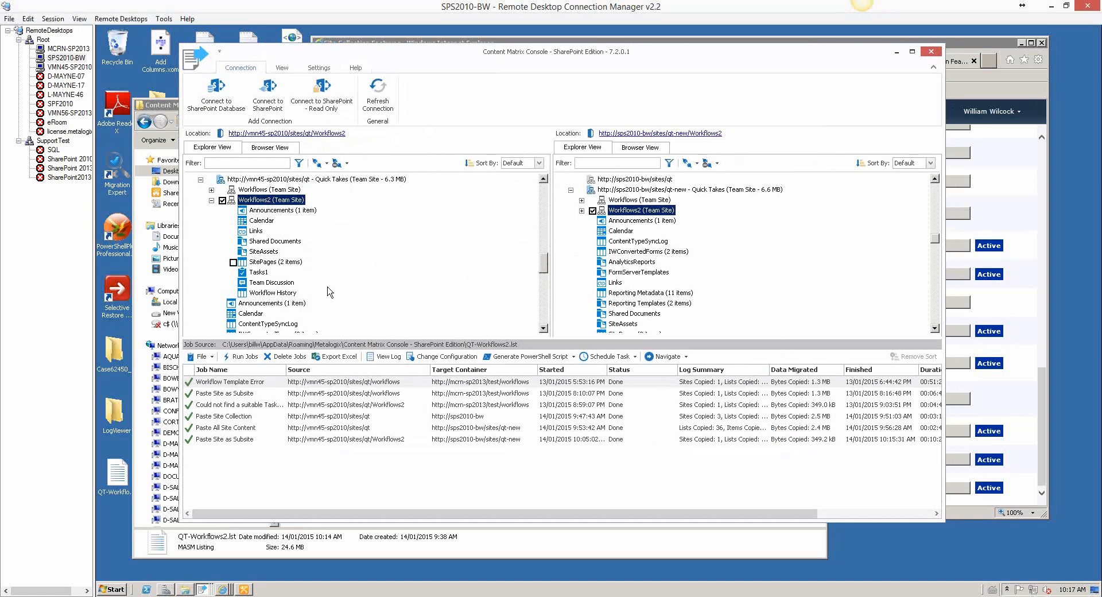
click(313, 439)
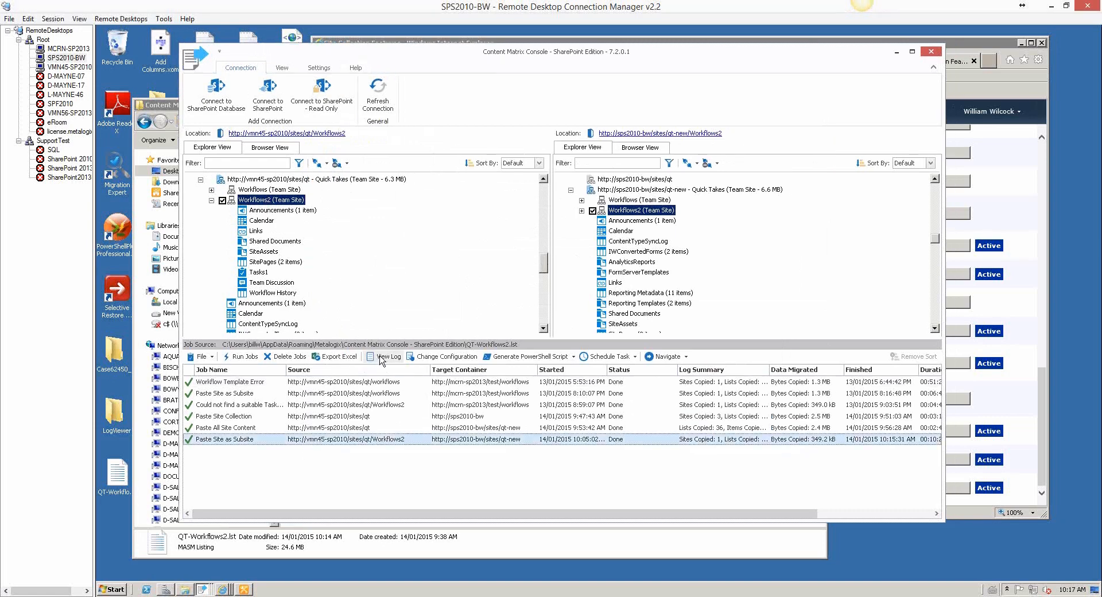
click(435, 358)
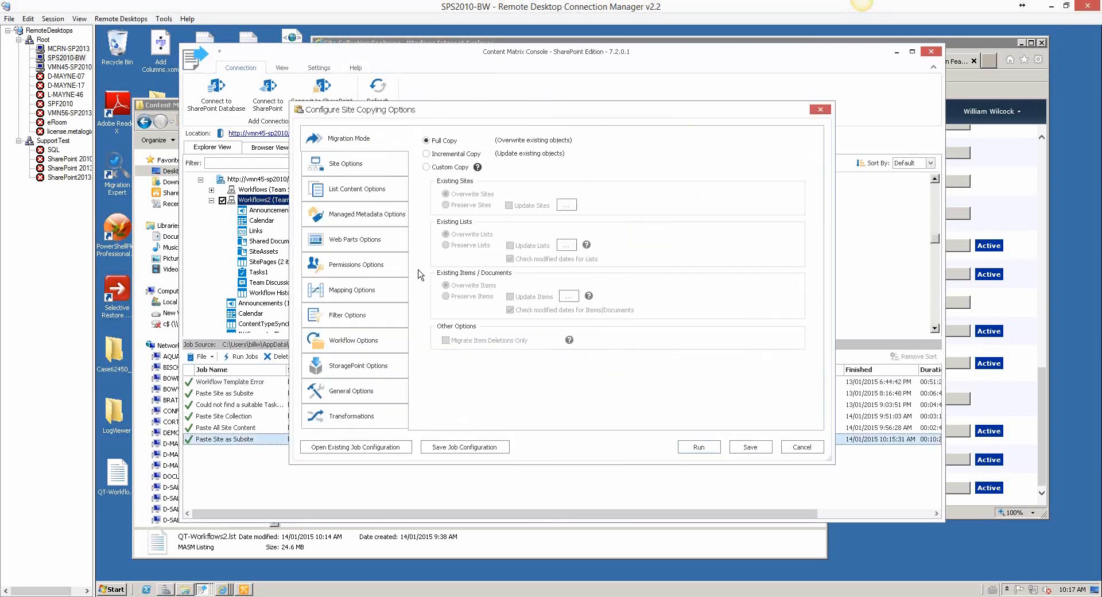
click(378, 165)
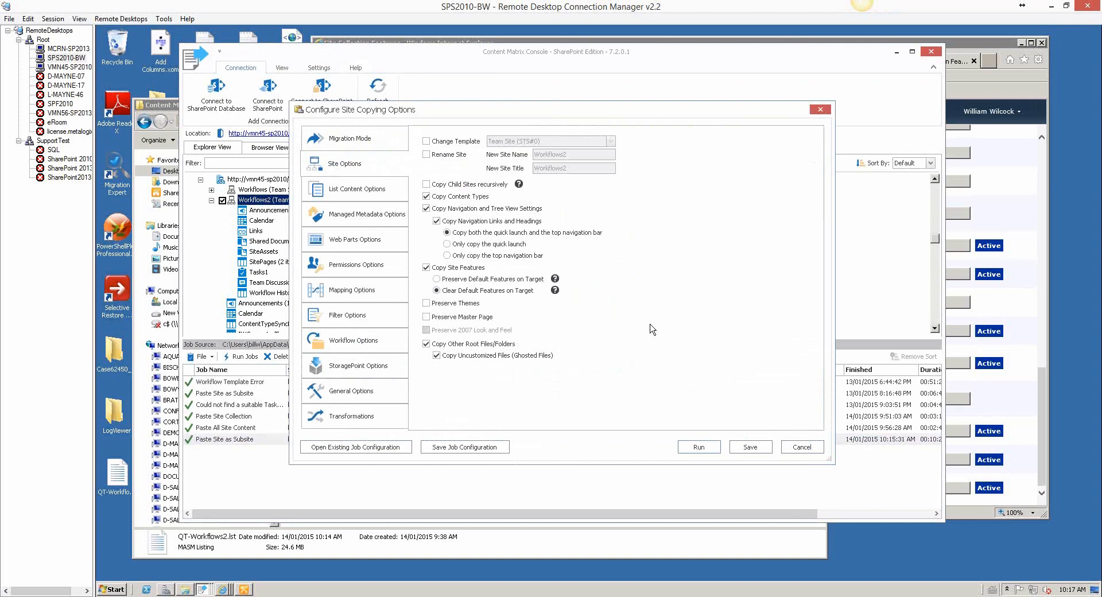
click(326, 195)
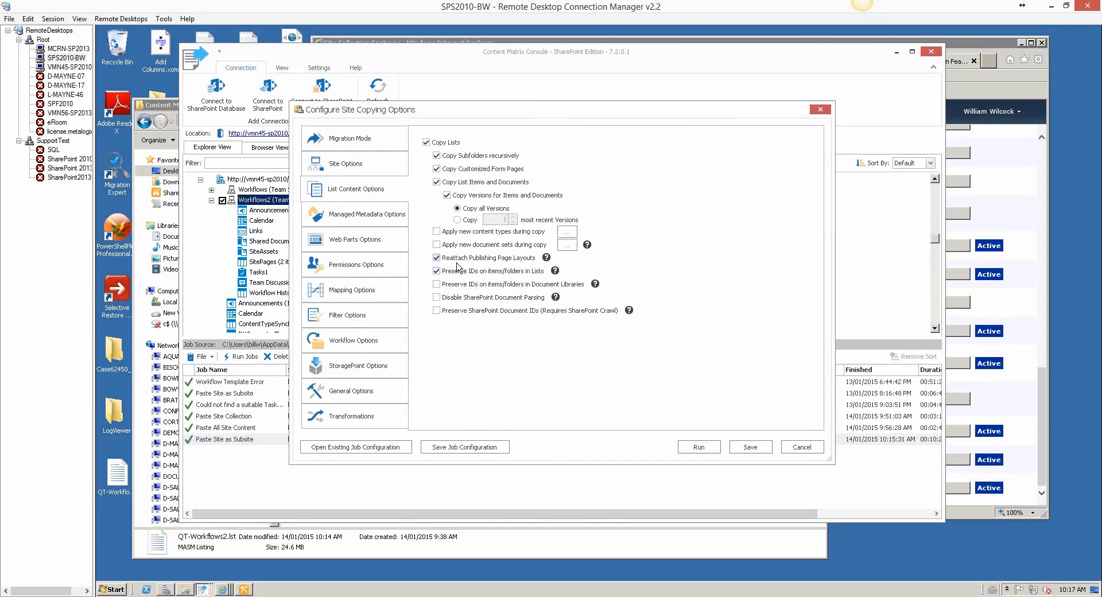
click(436, 258)
drag(550, 113, 559, 109)
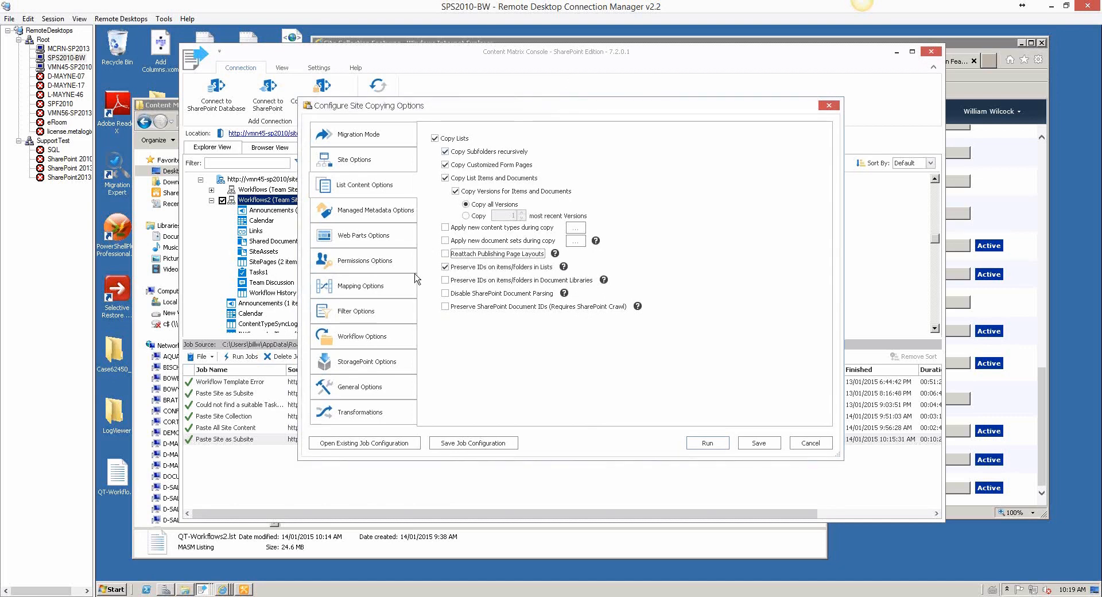
click(803, 445)
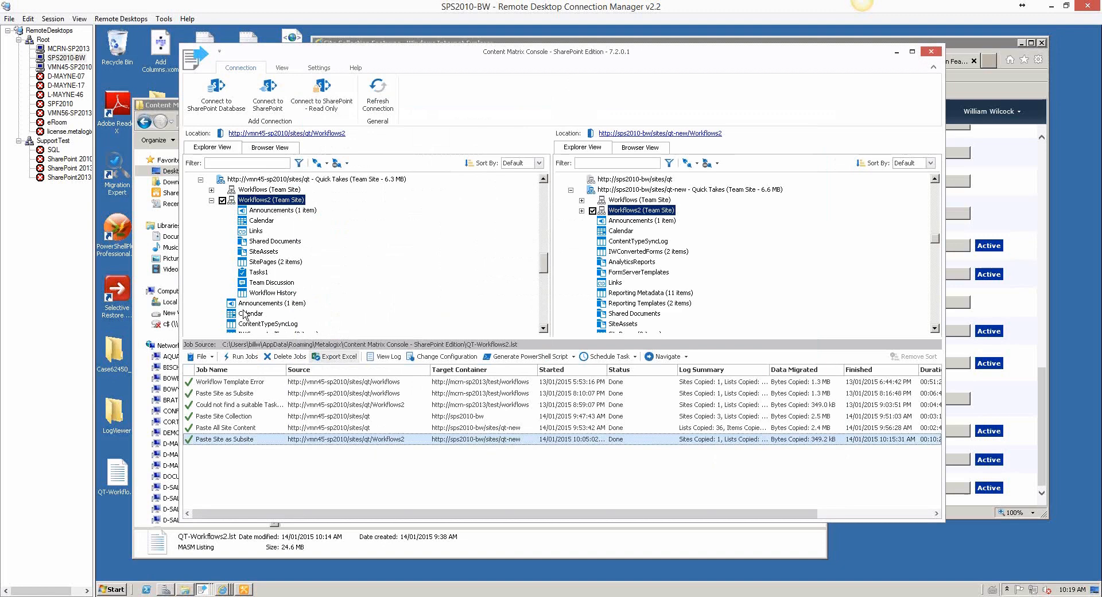
Step: Check the Tasks1 and Workflow History lists of the source Workflows2 site, and select the parent site collection
click(261, 273)
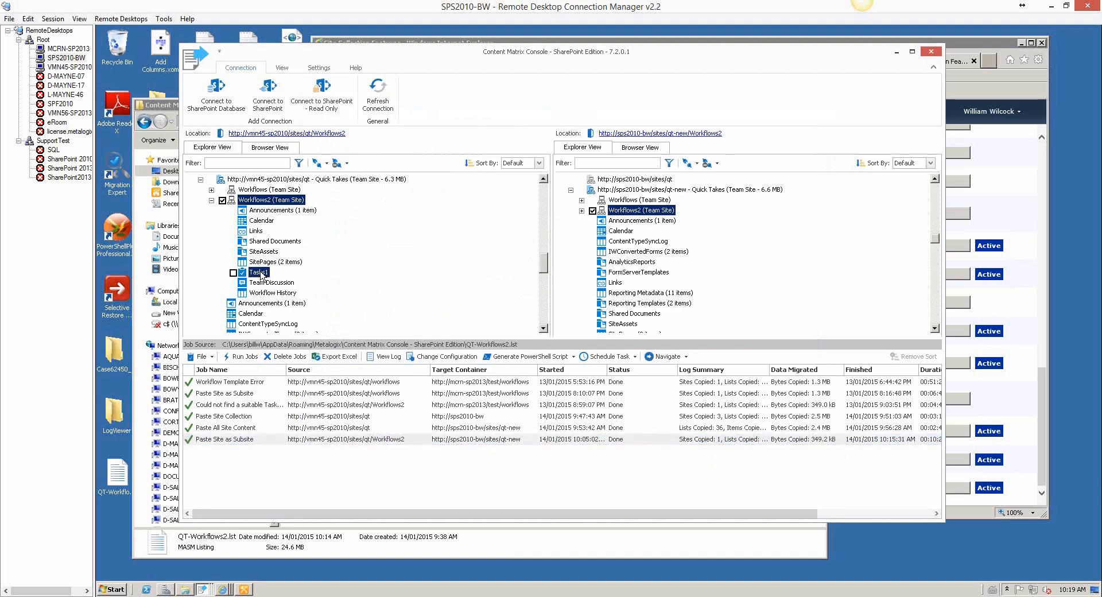
click(274, 200)
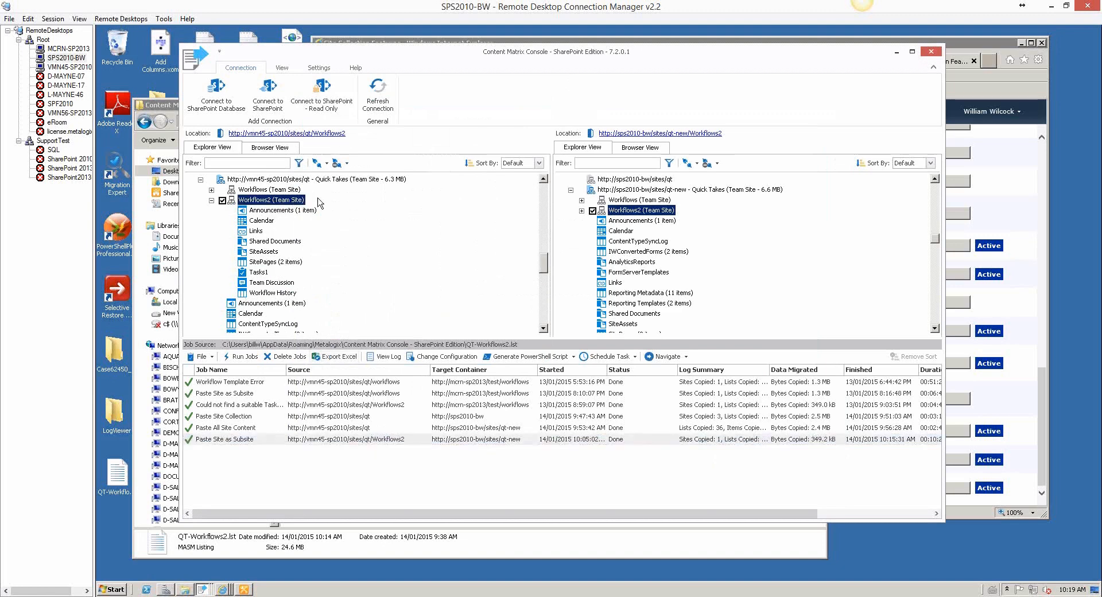
click(263, 274)
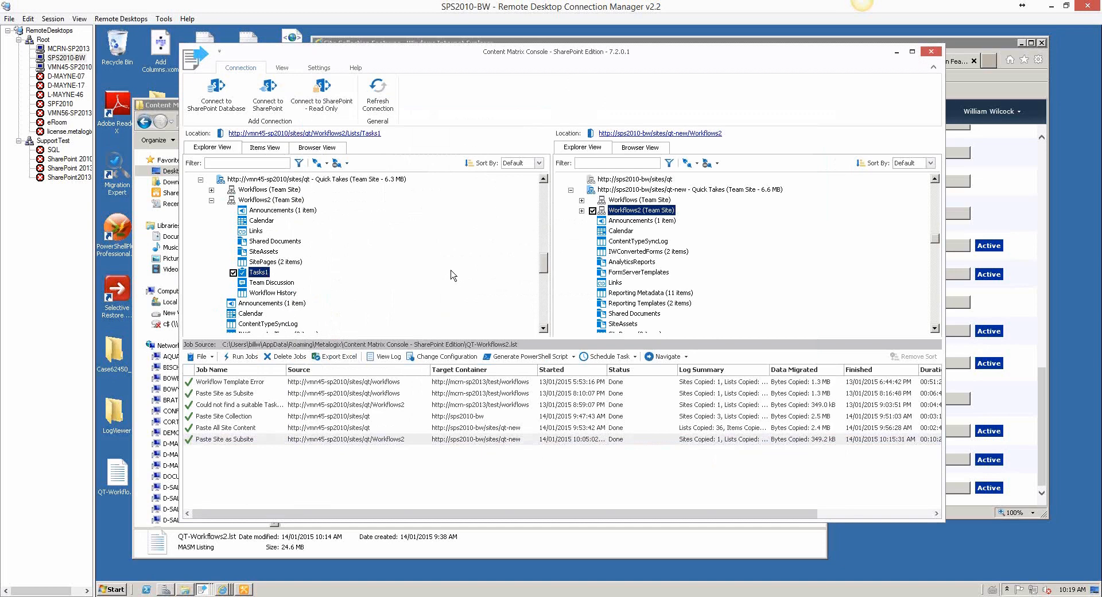
click(280, 293)
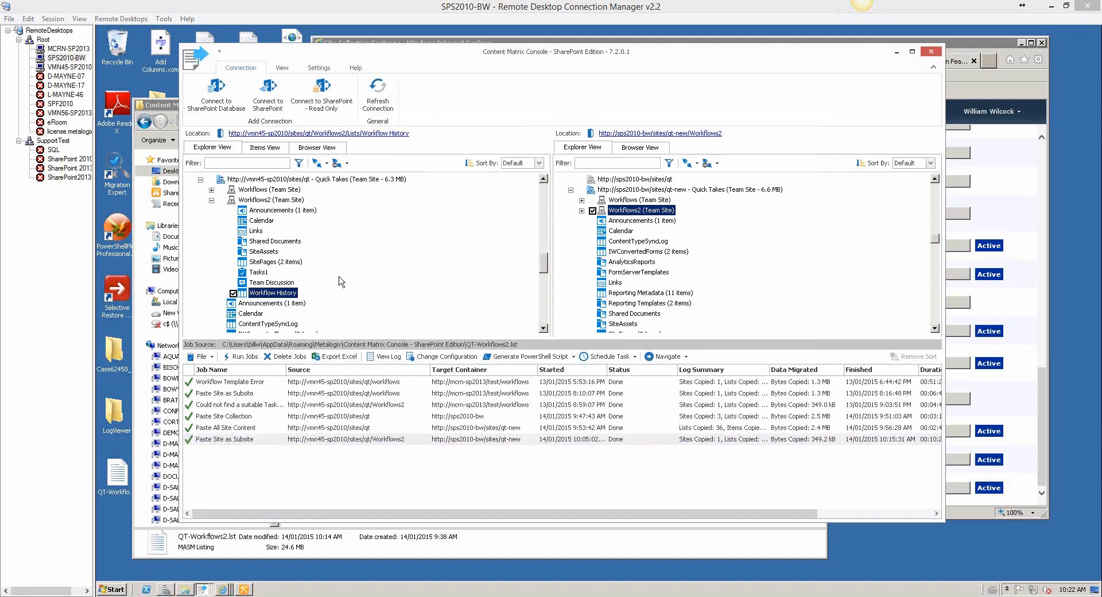
click(308, 180)
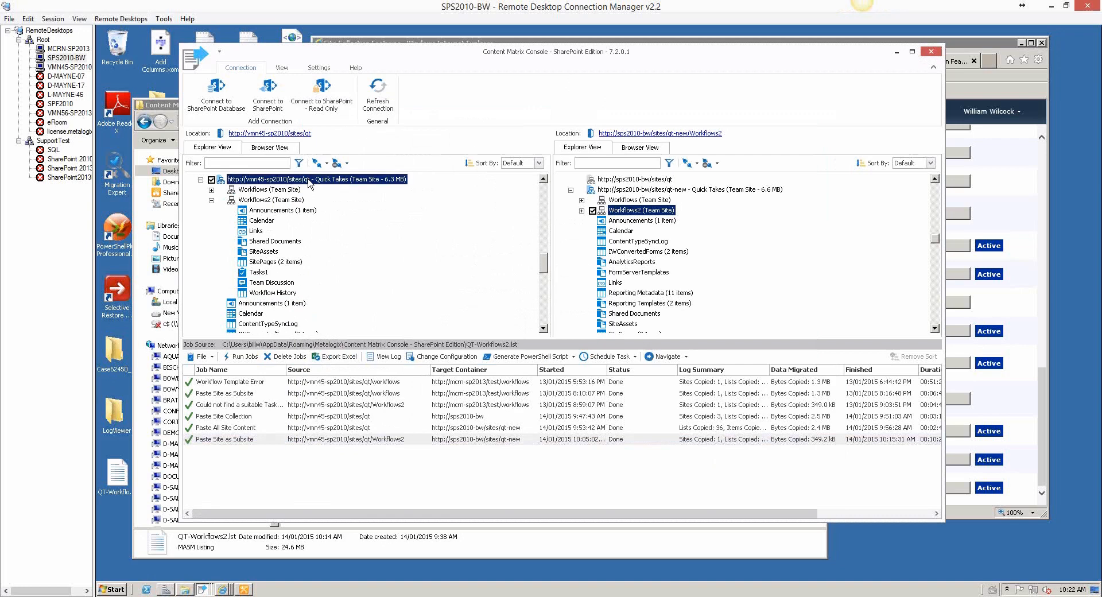
Step: Reopen the configuration of the latest Paste Site as Subsite job and examine its Workflow Options for association and instance data preservation
click(312, 440)
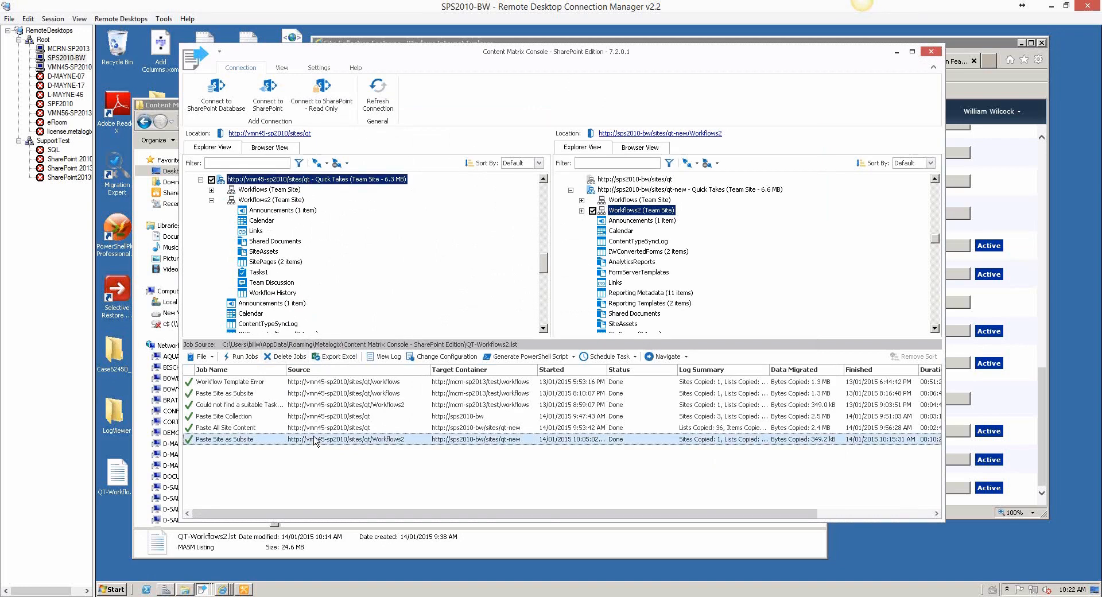
click(460, 358)
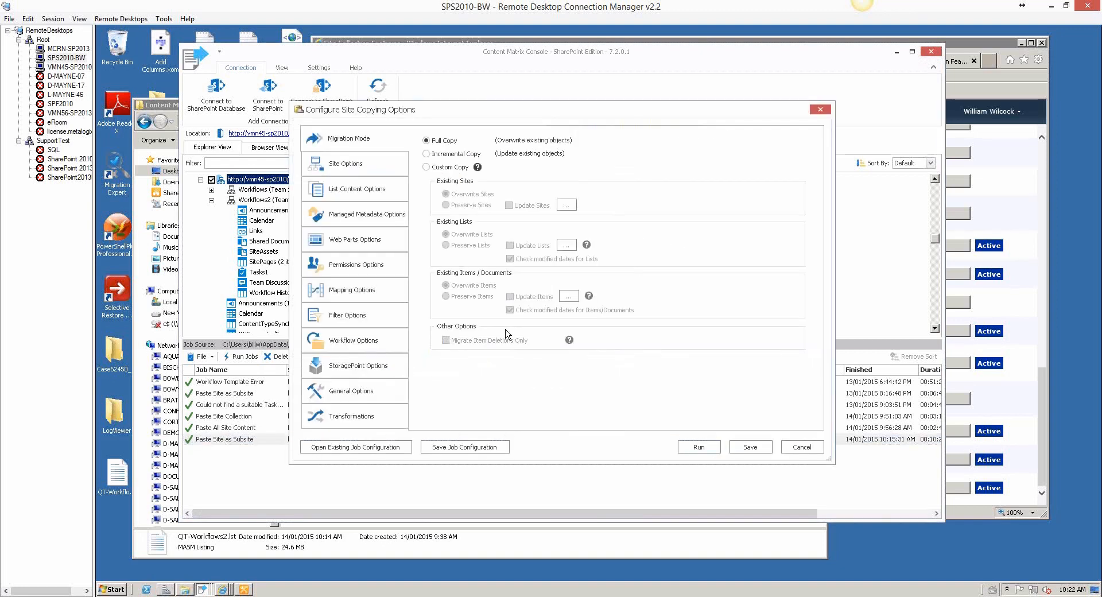
click(354, 341)
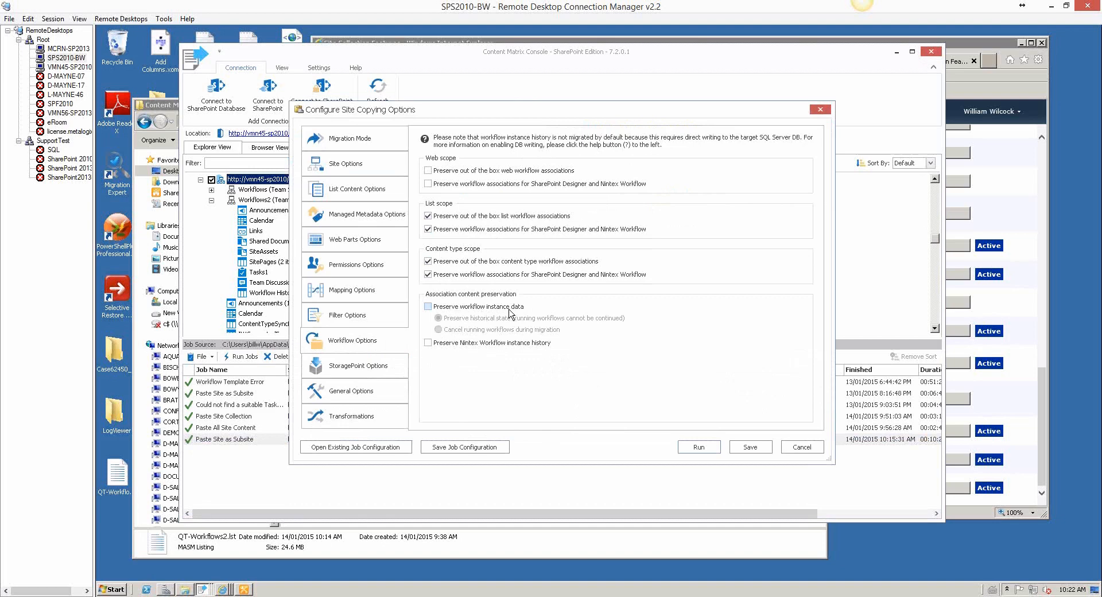
click(257, 189)
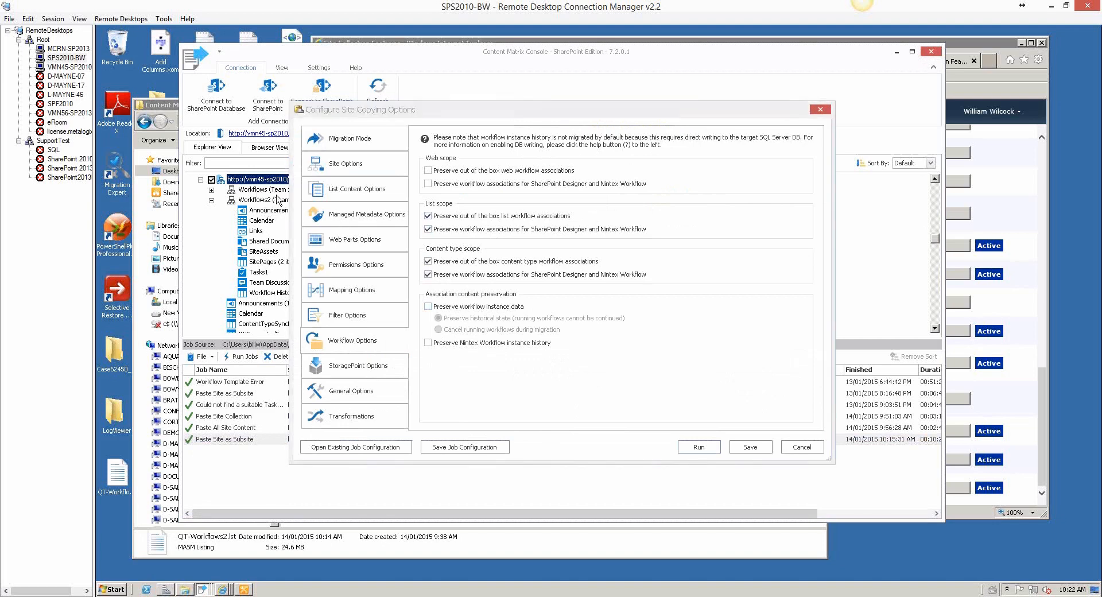
Step: Switch to Internet Explorer and open the source Workflows2 site's Shared Documents library from its workflow settings page
click(974, 61)
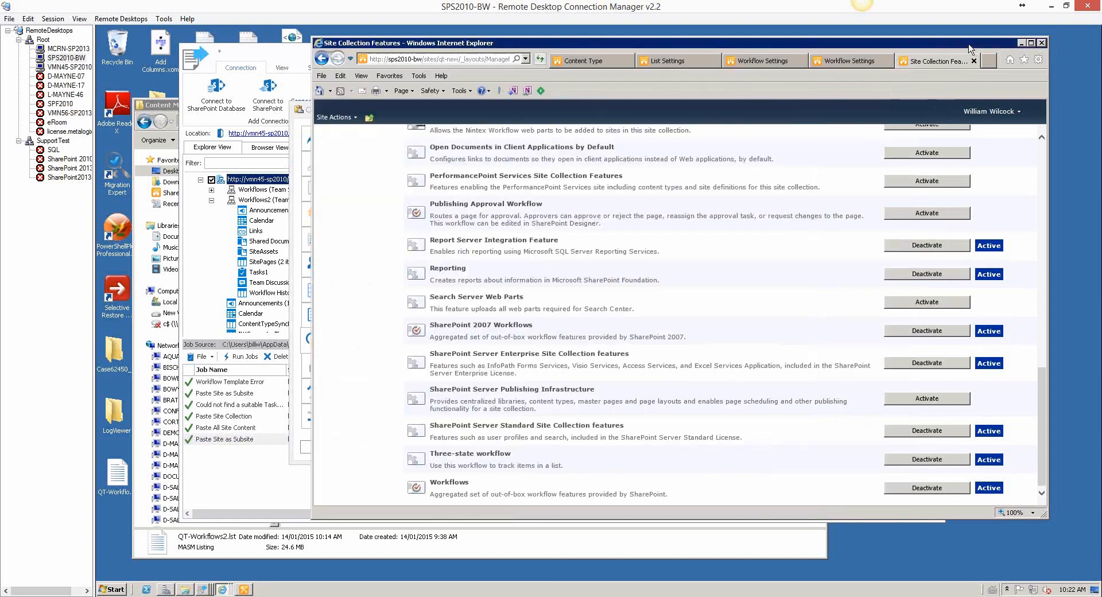
click(822, 62)
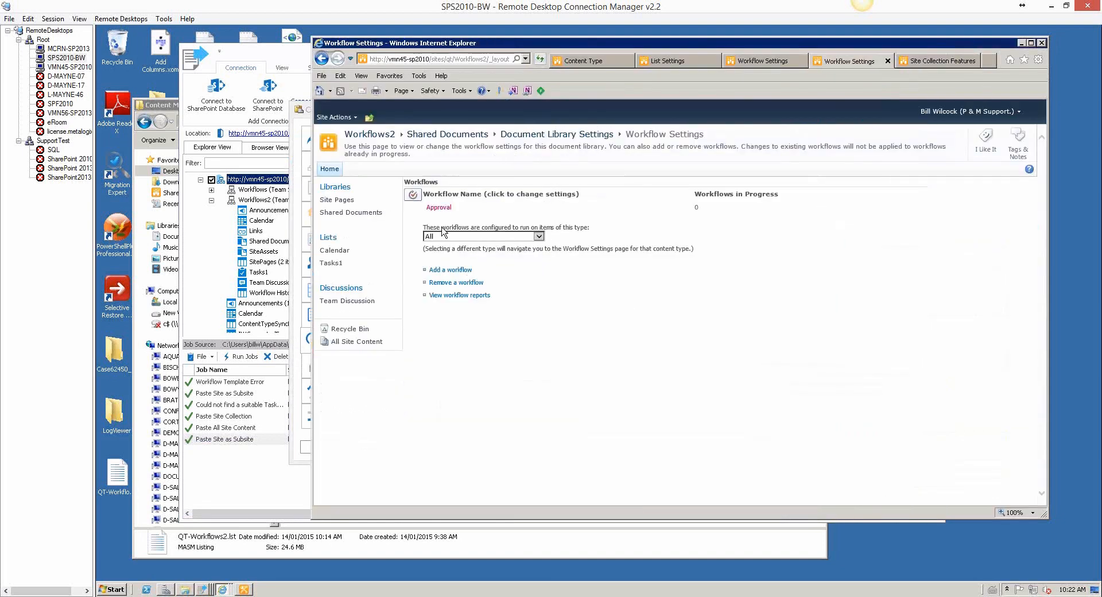
click(567, 135)
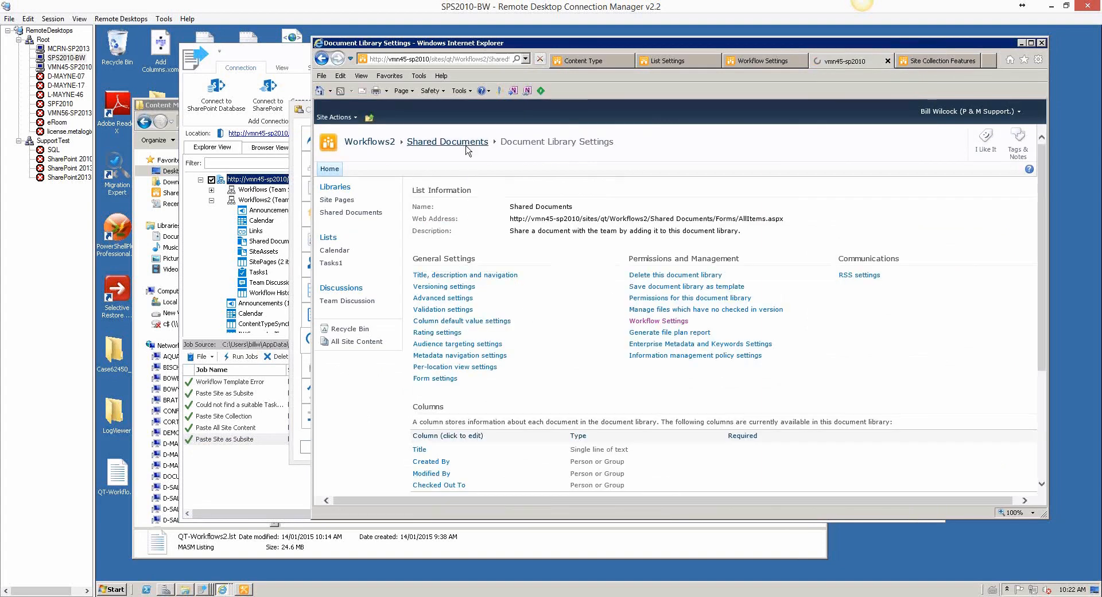
click(447, 142)
Step: Upload Content Matrix Console Quick Start Guide.pdf to the Shared Documents library
click(449, 219)
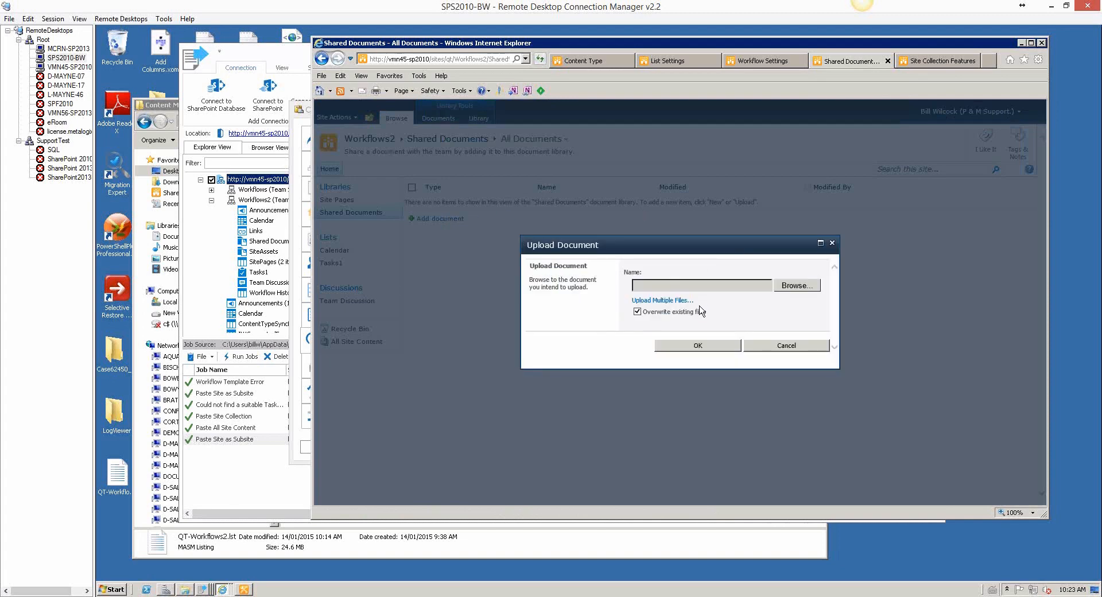
click(801, 283)
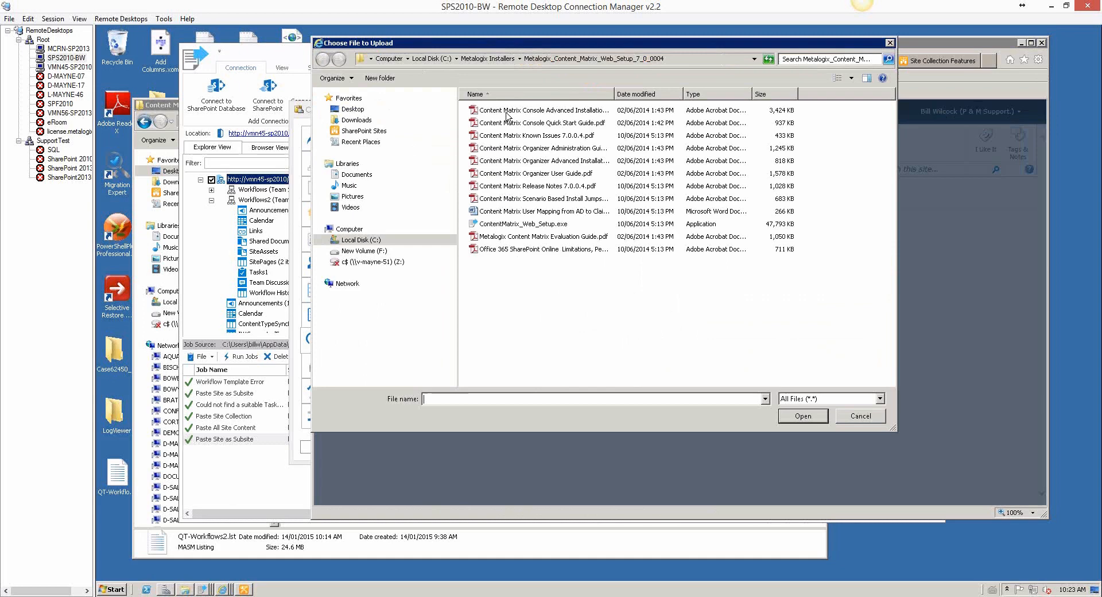
click(537, 123)
click(792, 418)
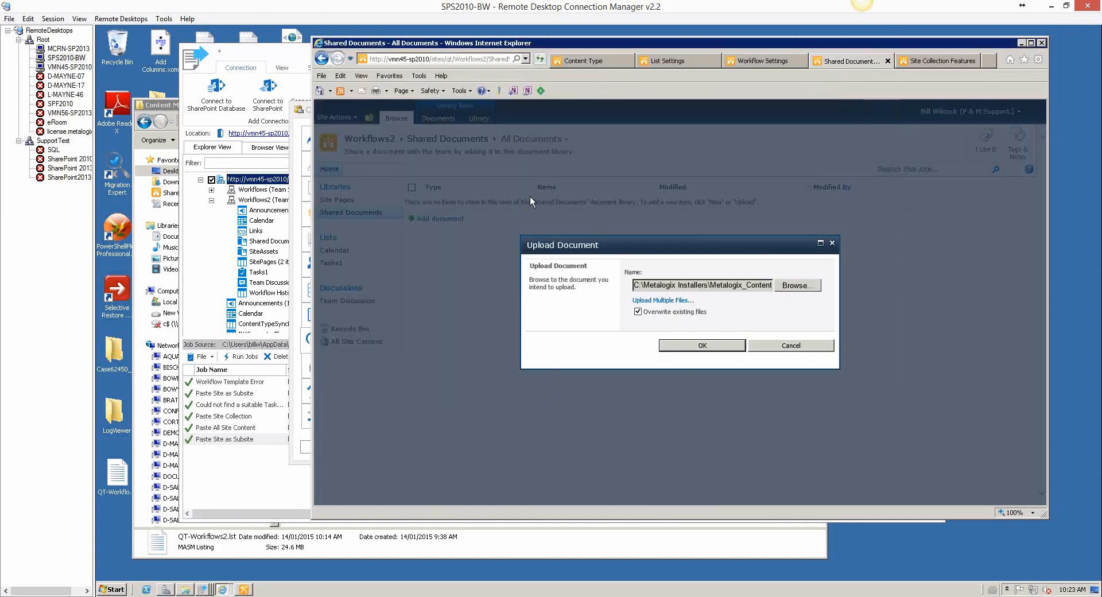
click(702, 345)
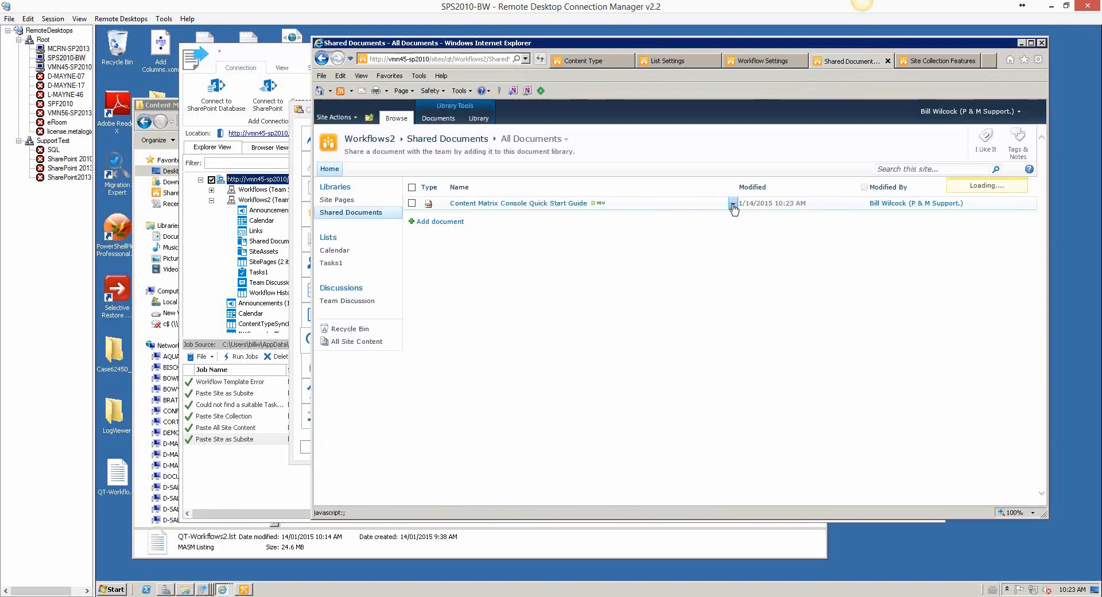
click(733, 204)
click(704, 229)
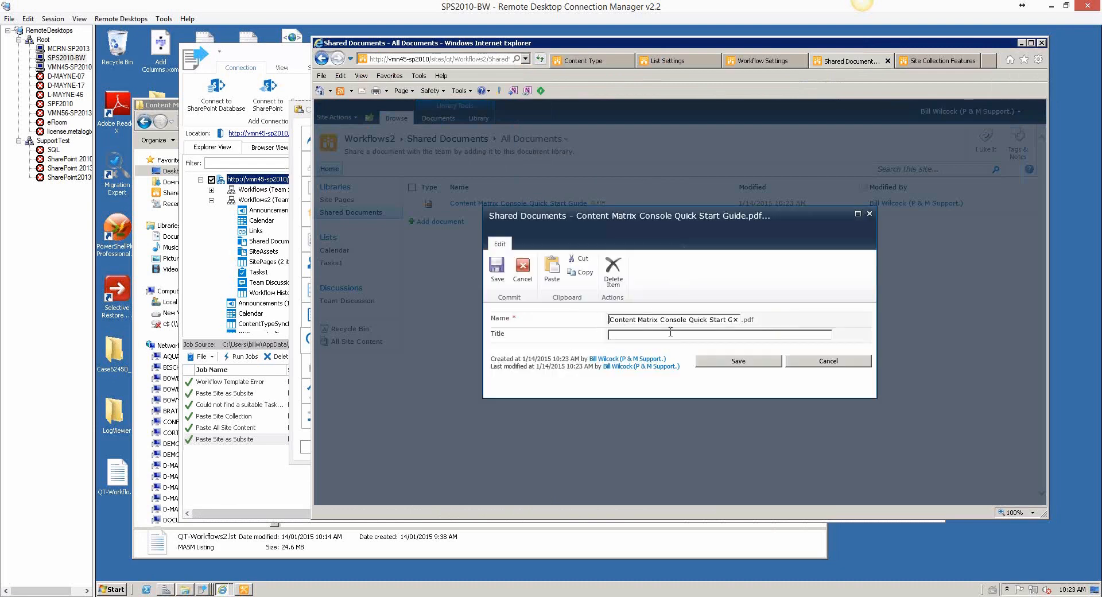
click(837, 363)
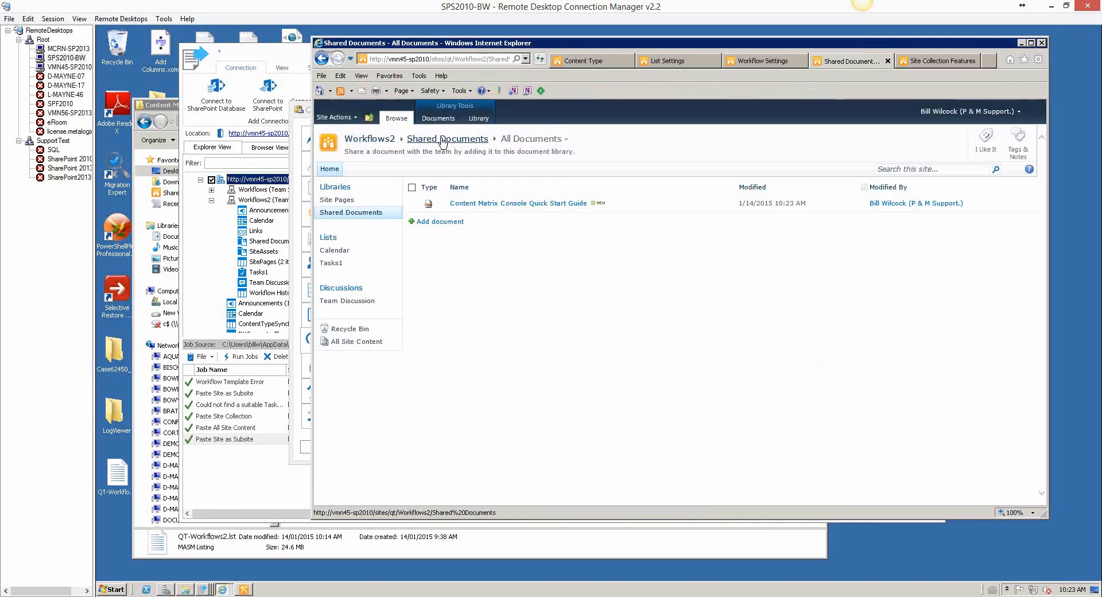
Step: Start the Approval workflow on the Content Matrix Console Quick Start Guide document without assigning any approvers
click(732, 204)
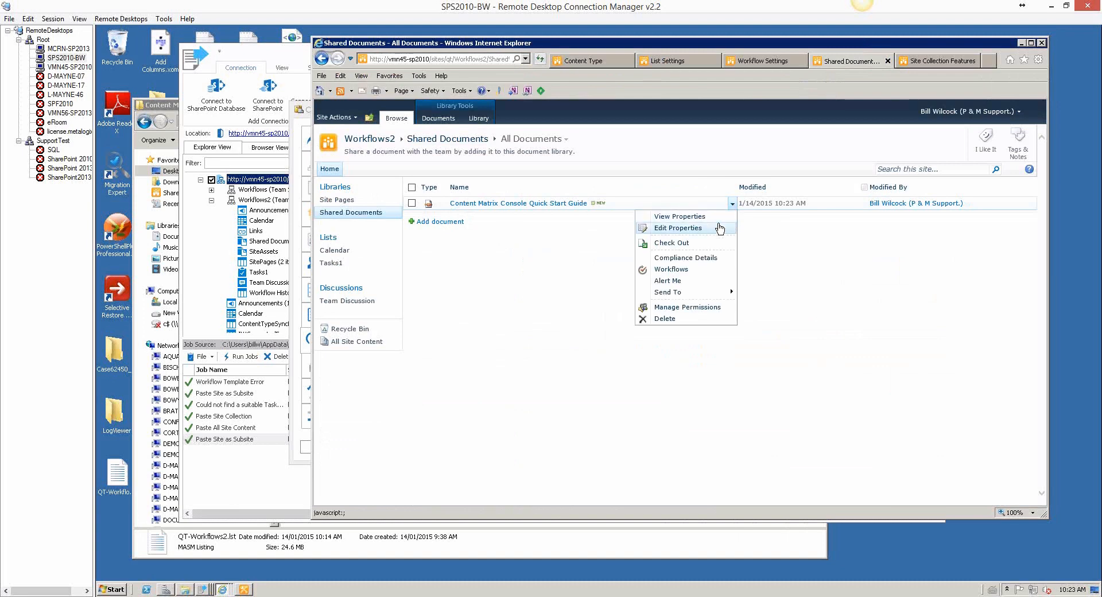
click(703, 271)
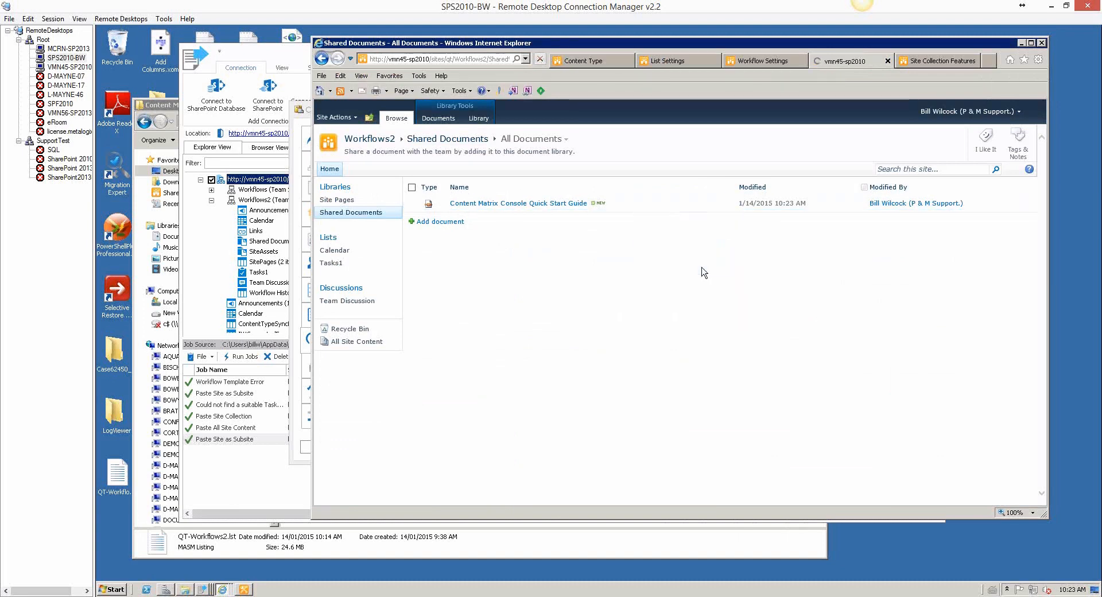
click(452, 210)
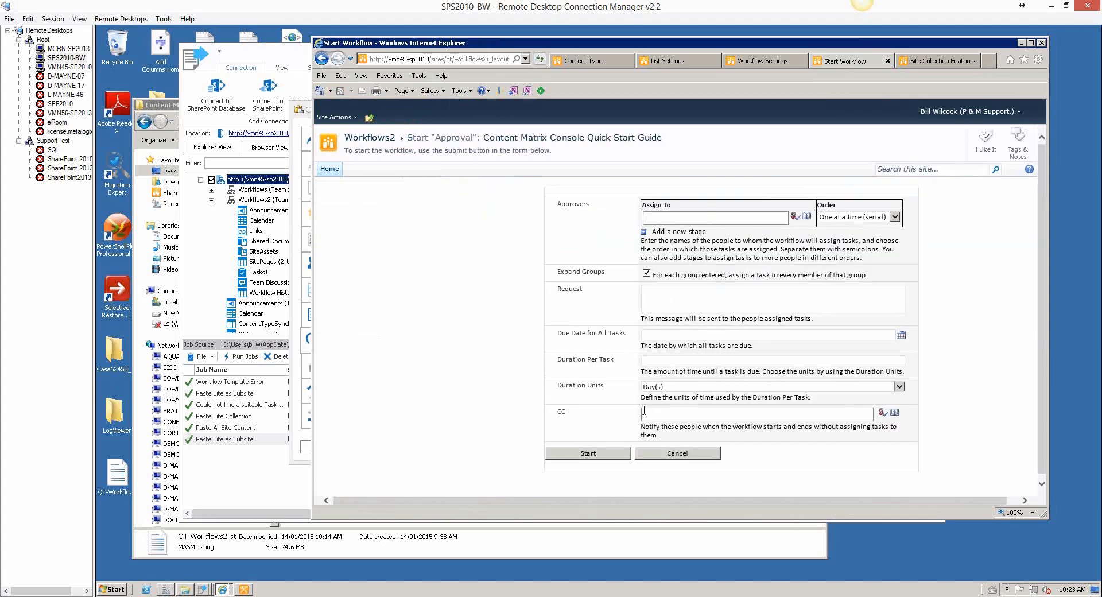
click(603, 453)
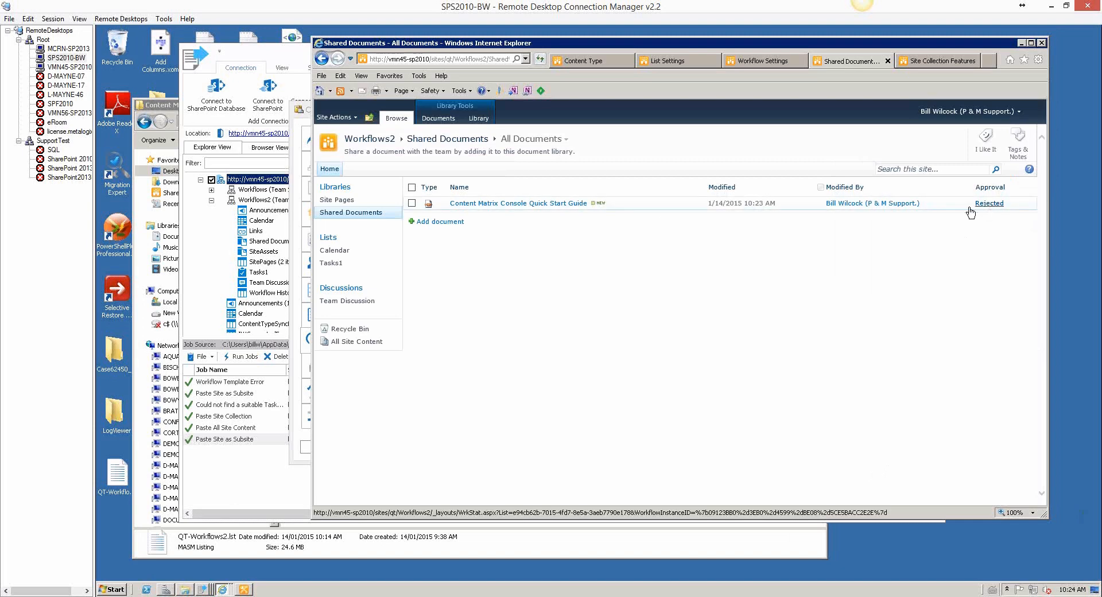
Step: Switch to Content Matrix Console and try to enable Preserve workflow instance data, cancelling at the database-writing warning
click(301, 148)
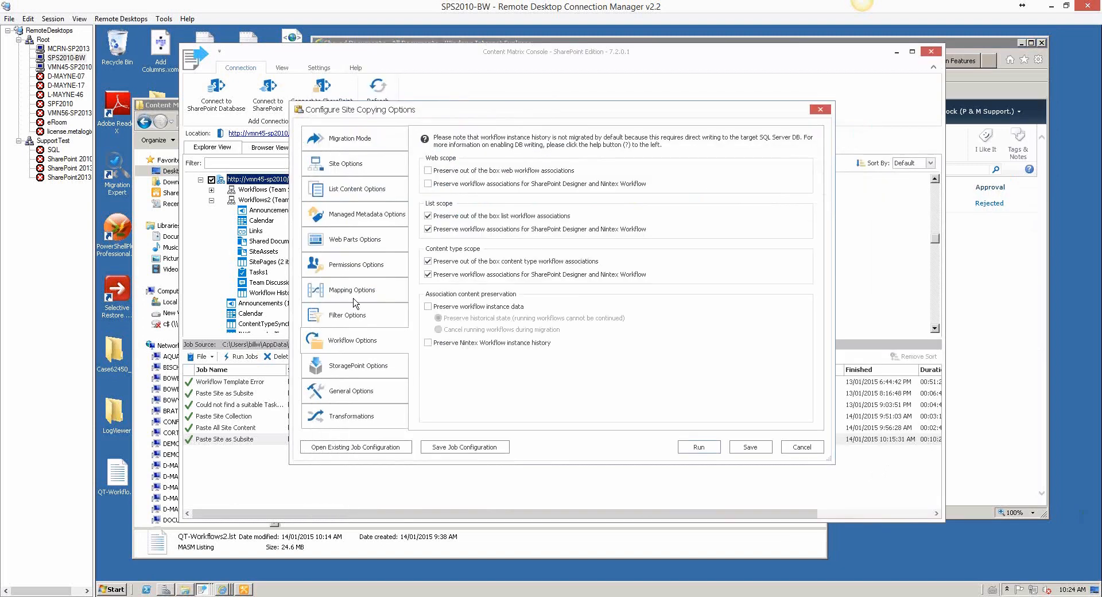
click(428, 307)
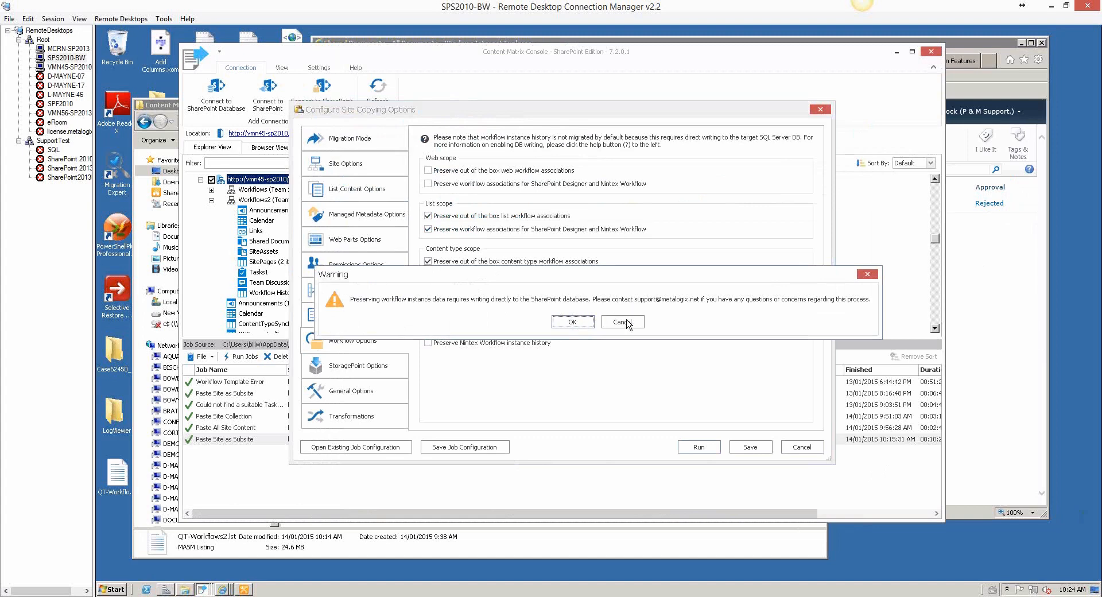
drag(622, 274, 622, 264)
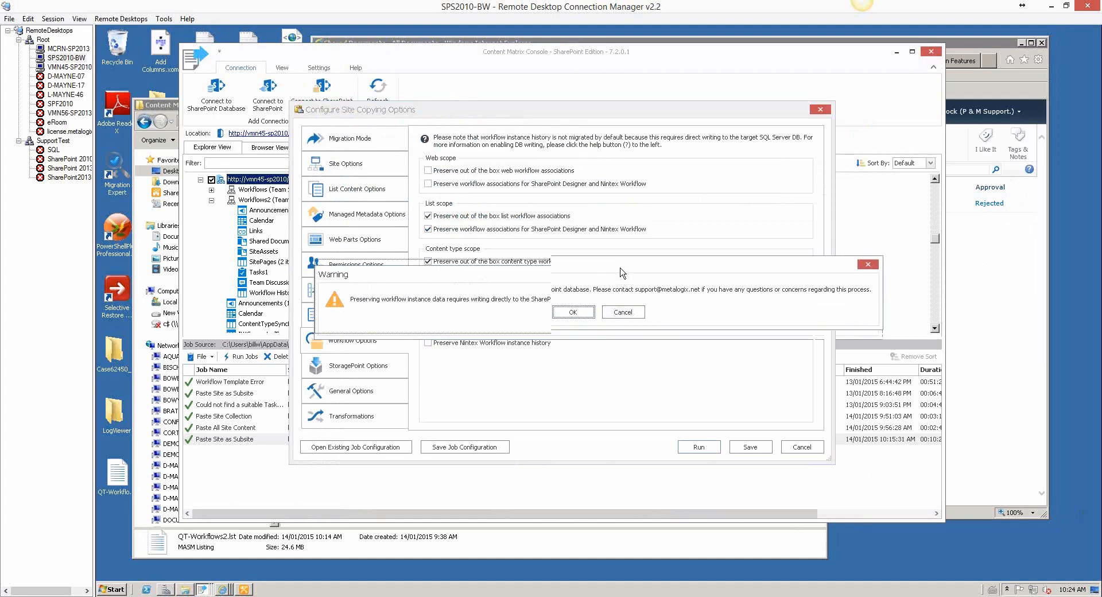
click(626, 314)
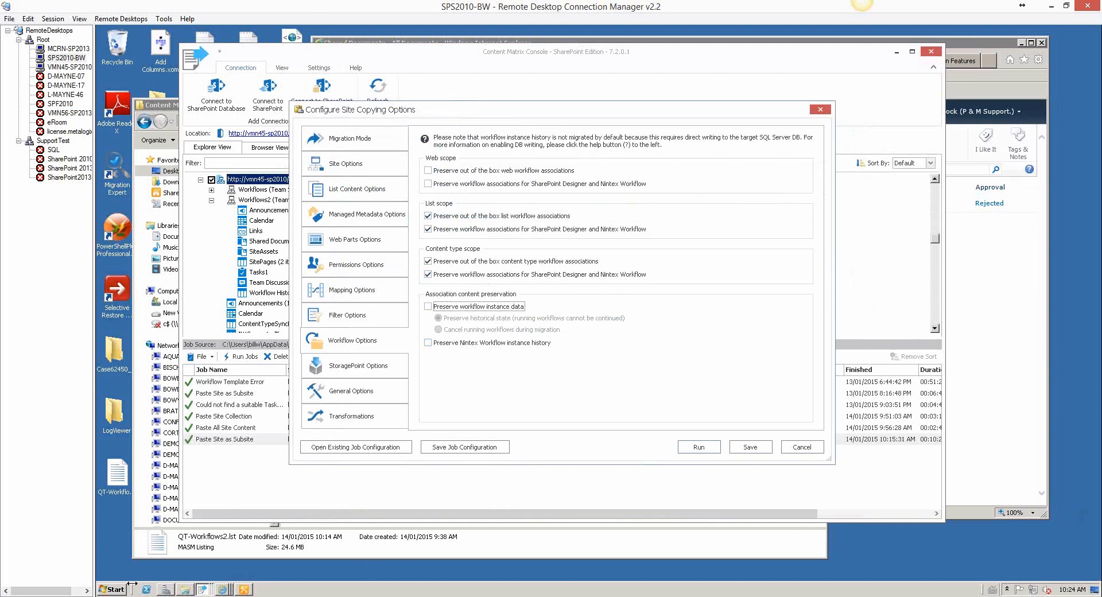
Step: Launch SharePoint 2010 Central Administration in a new browser window
click(114, 590)
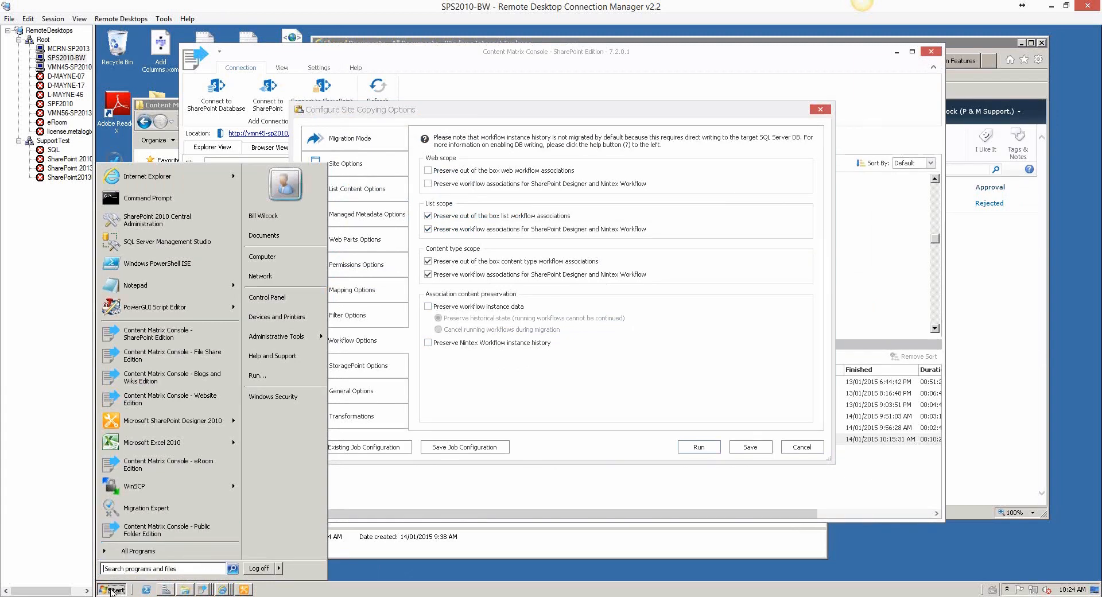
click(219, 590)
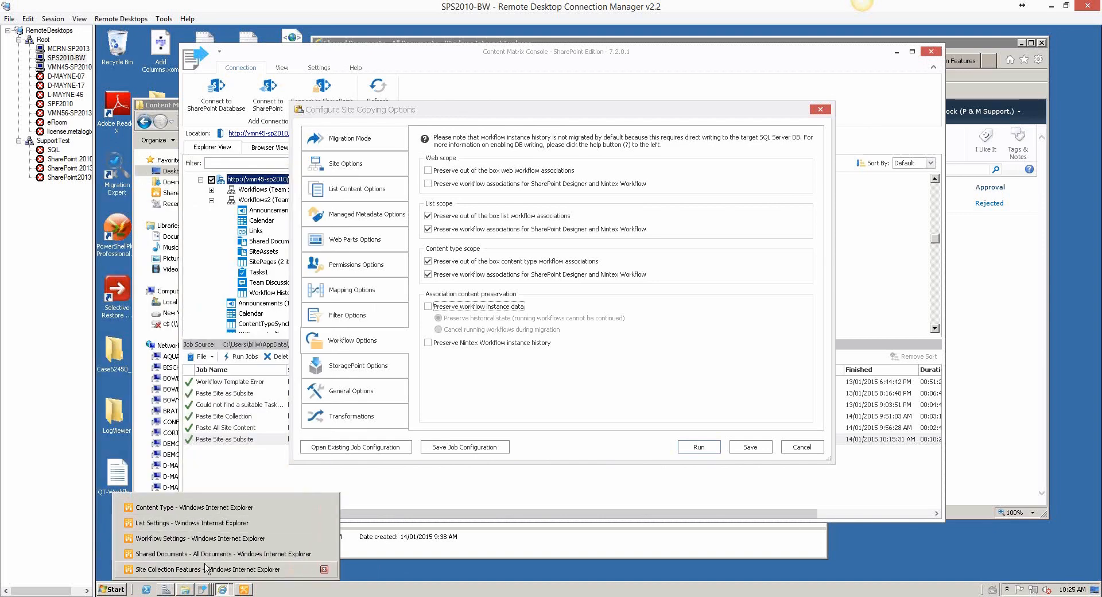
click(116, 589)
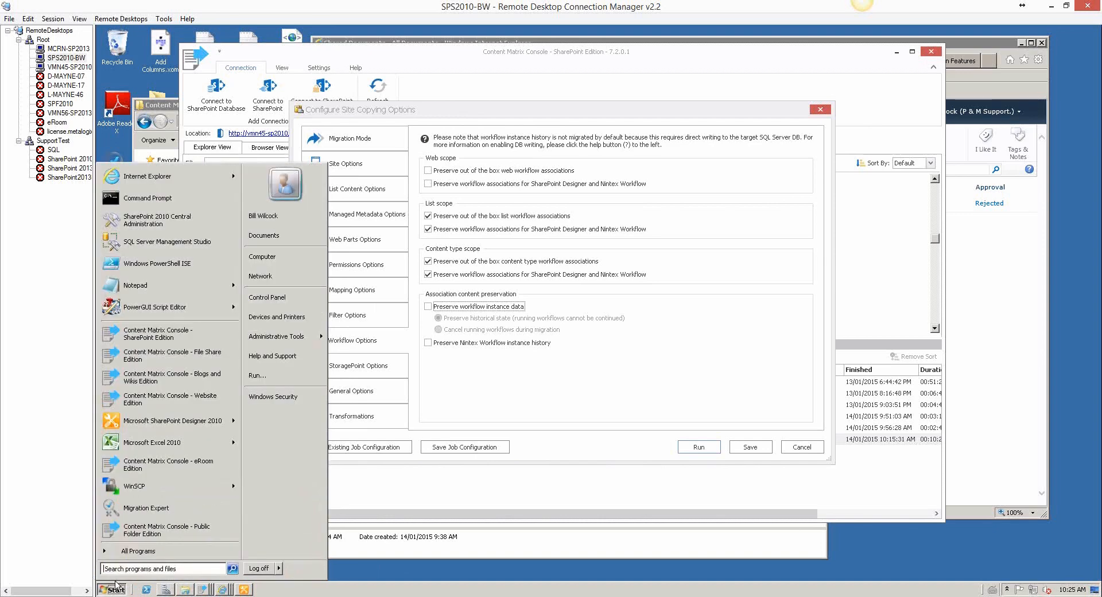
click(153, 225)
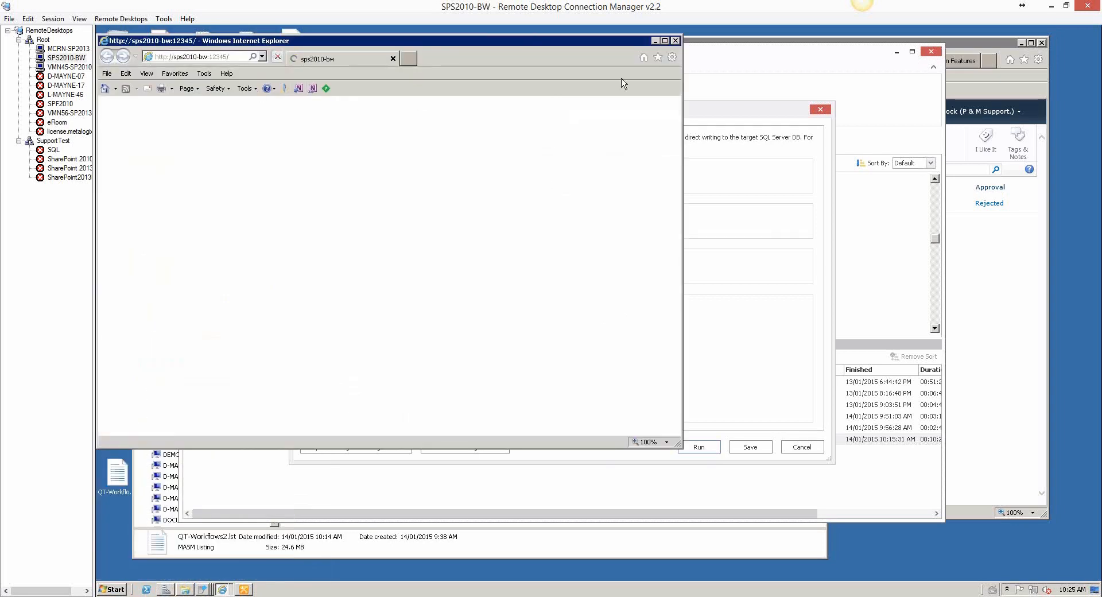
Step: Close the Configure Site Copying Options dialog and minimize the Content Matrix Console and Shared Documents browser windows
click(687, 274)
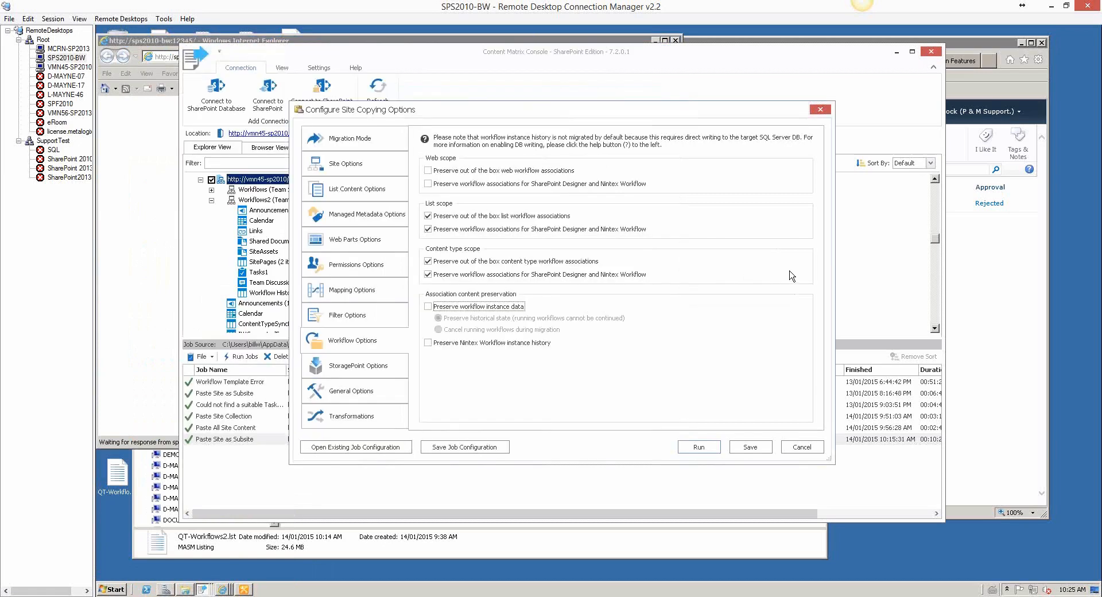
click(156, 44)
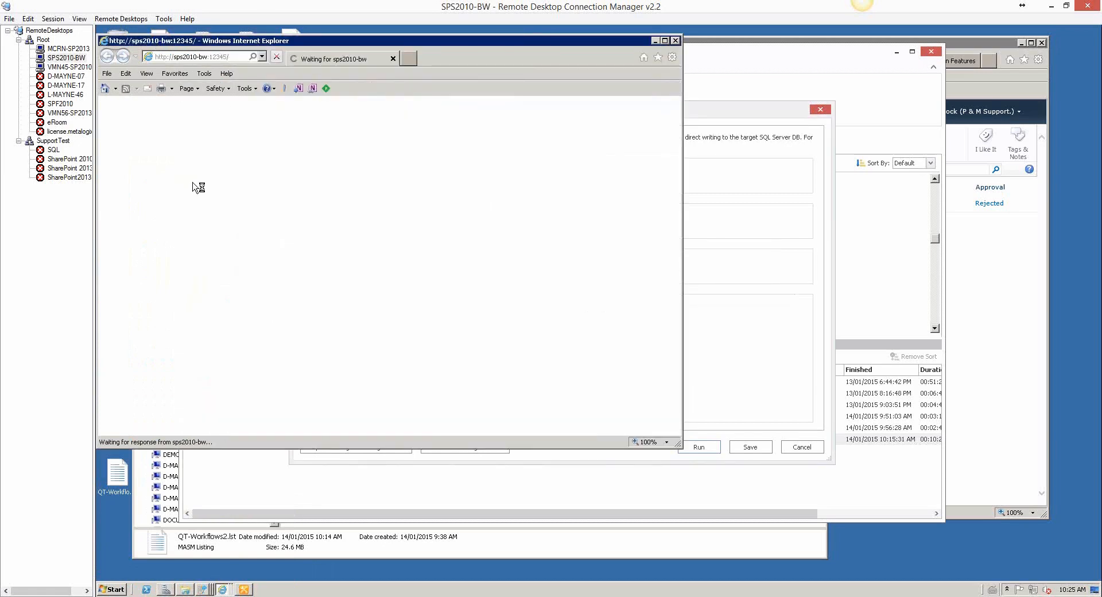
click(792, 117)
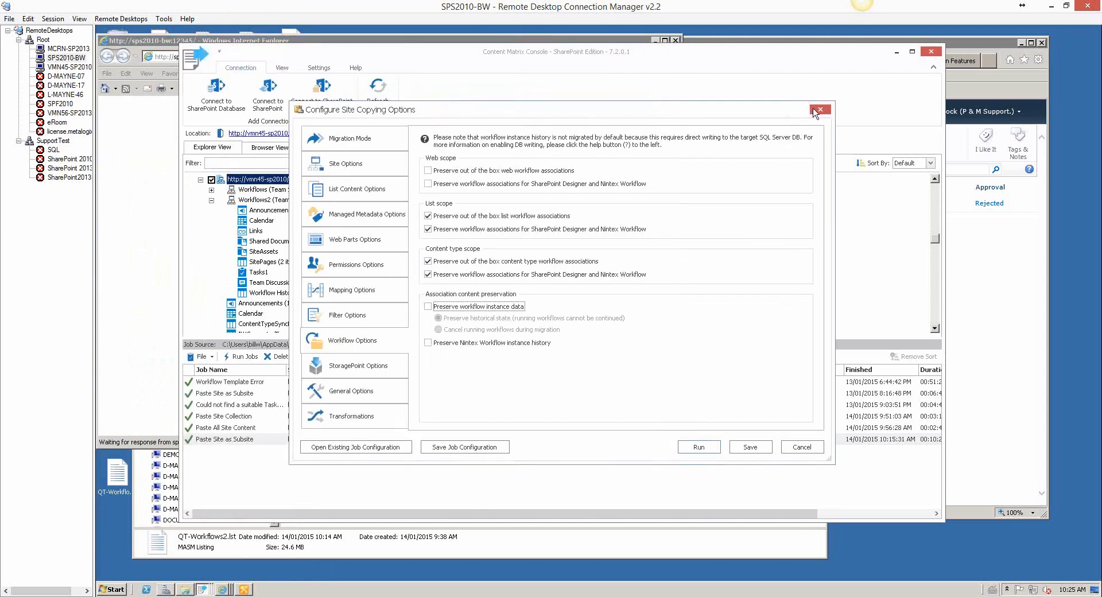
click(820, 109)
click(897, 52)
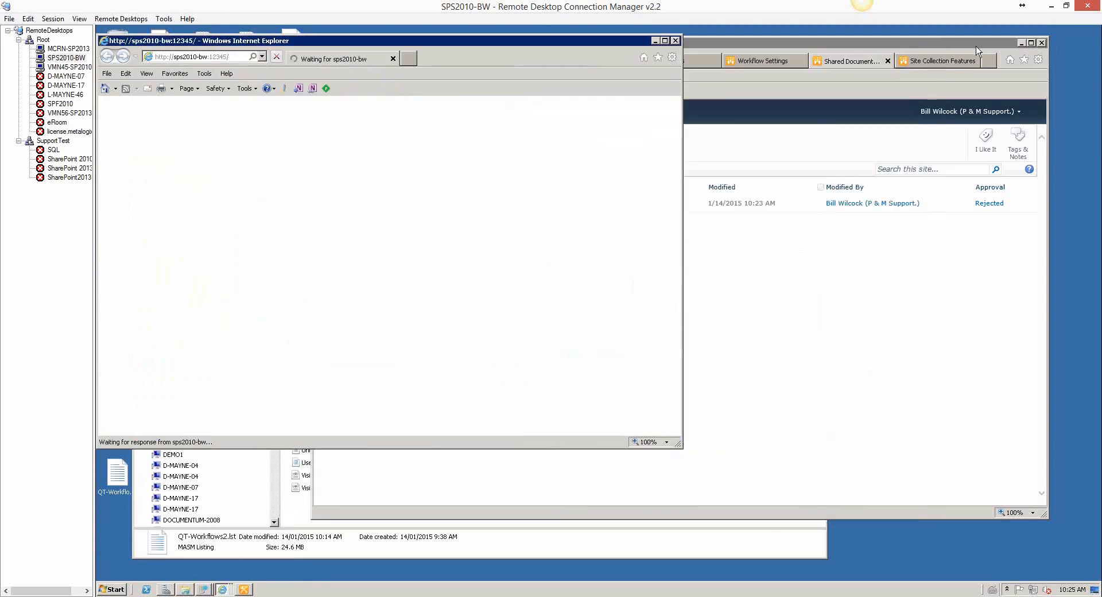
click(1021, 43)
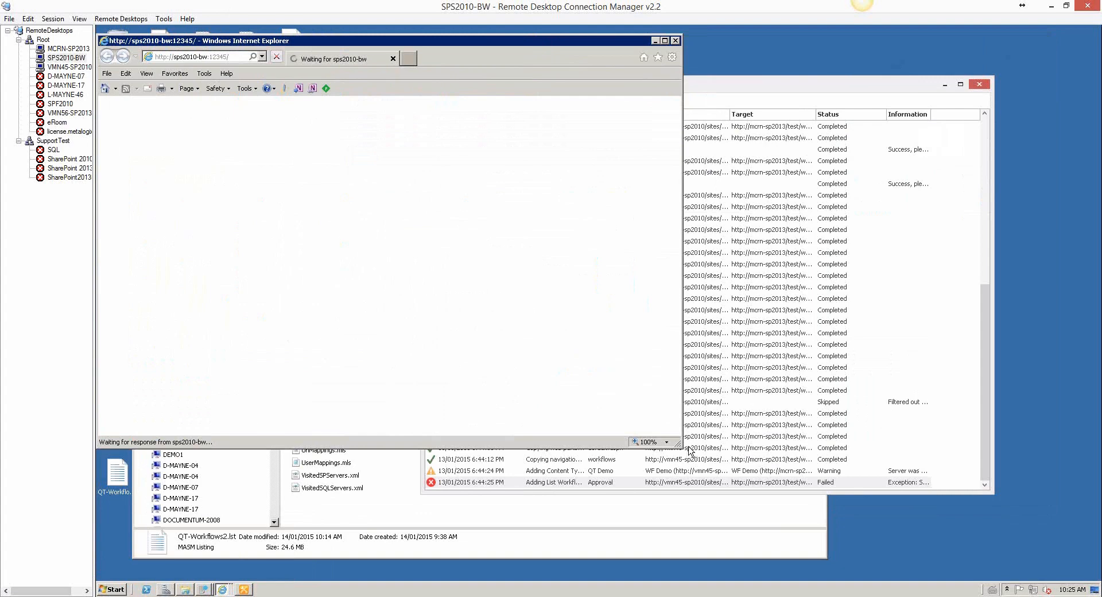
Step: Enlarge the Central Administration browser window and close the Log Viewer behind it
drag(678, 445, 912, 530)
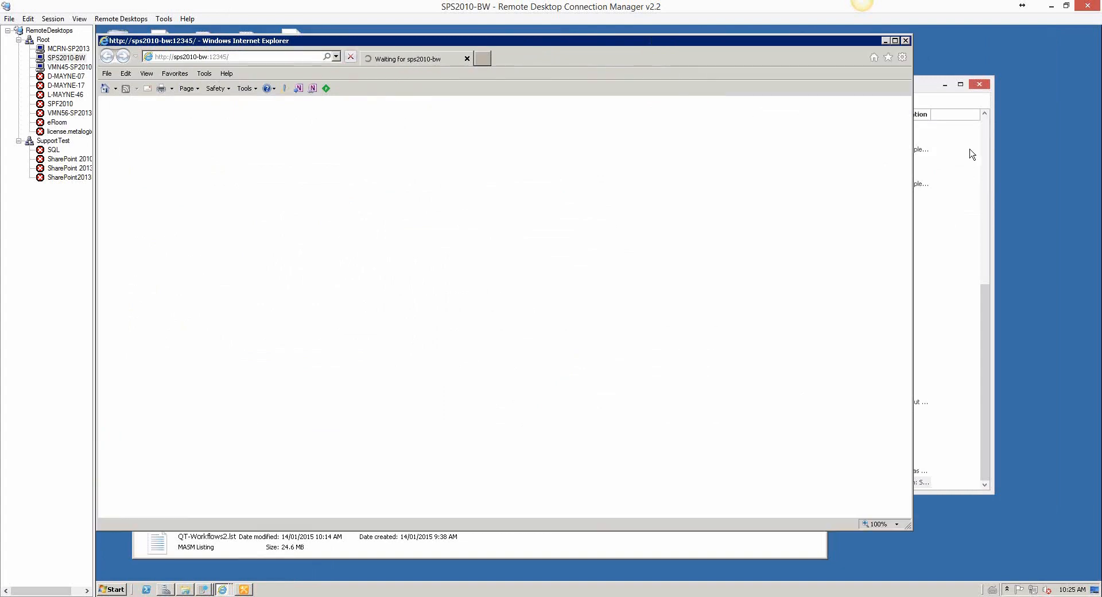
click(934, 88)
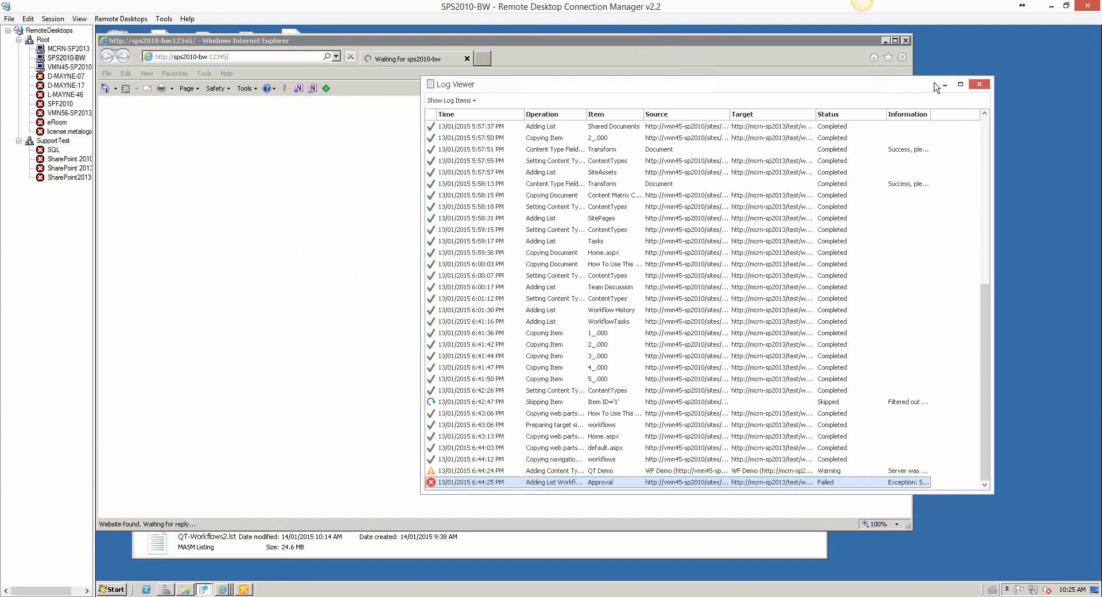
click(978, 85)
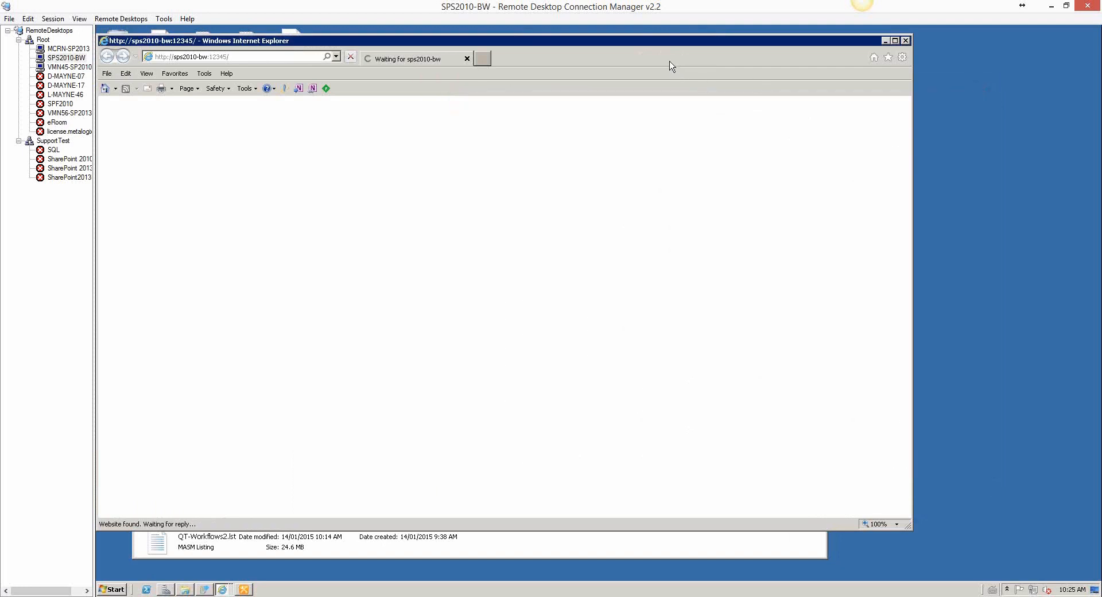
Step: Open the Metalogix Content Matrix Organizer Reorganize page from Central Administration's Application Management
drag(632, 41, 646, 43)
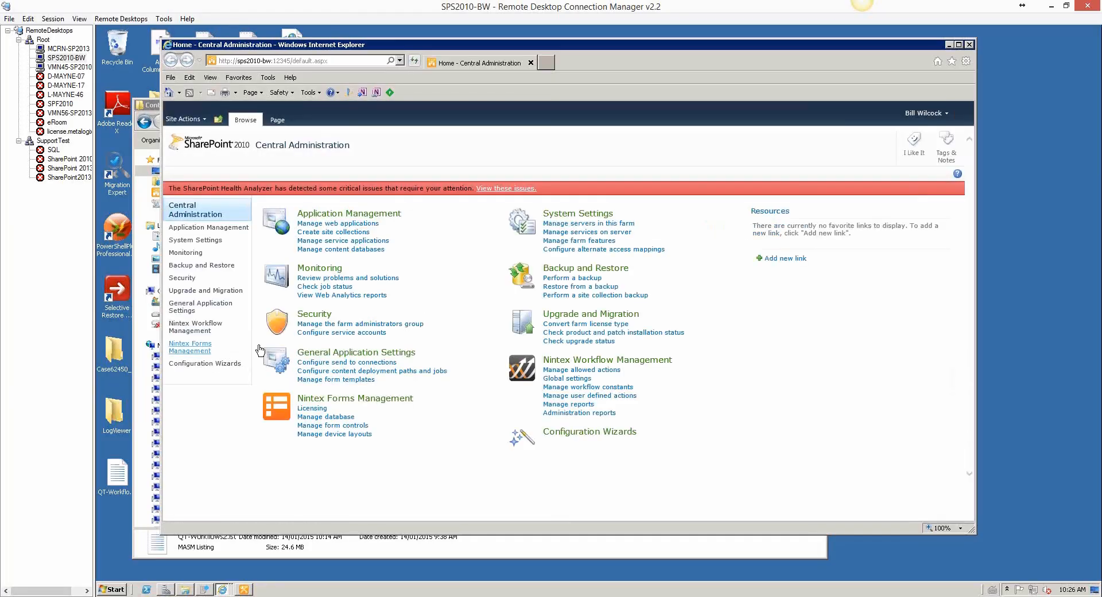
click(224, 229)
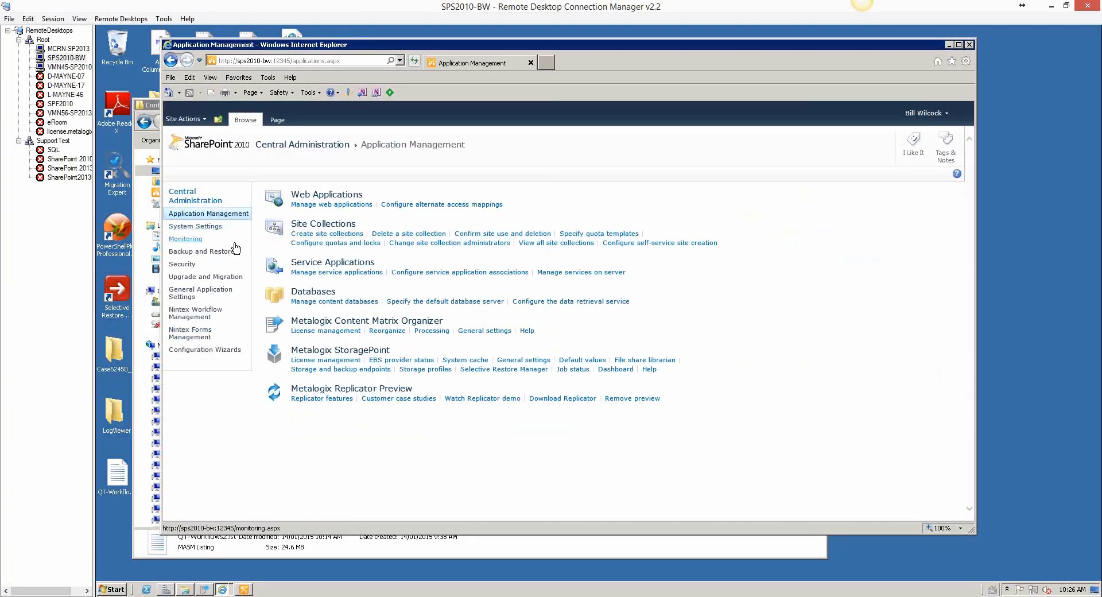
click(396, 332)
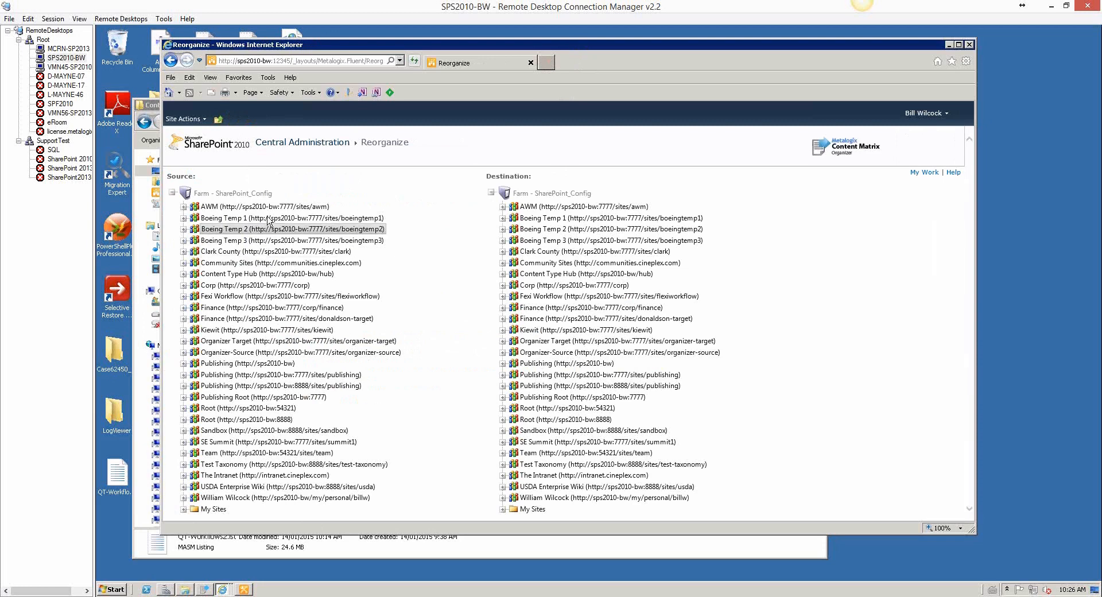
Step: Copy the source site Boeing Temp 1 and open the Paste Web options for destination site Boeing Temp 2
right_click(265, 216)
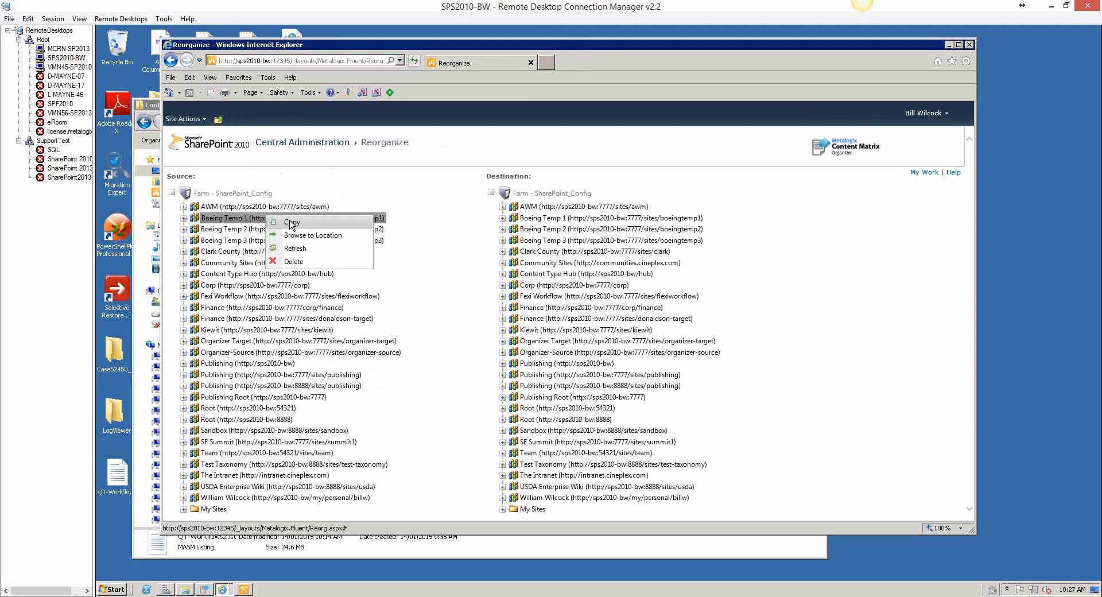
click(292, 222)
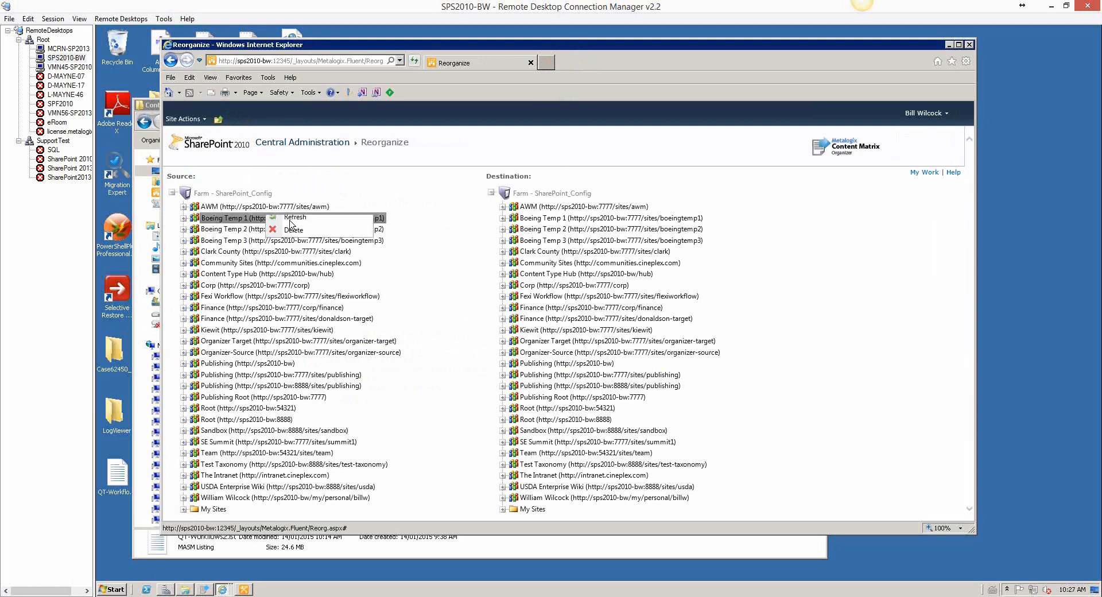
right_click(586, 228)
mouse_move(641, 243)
click(722, 259)
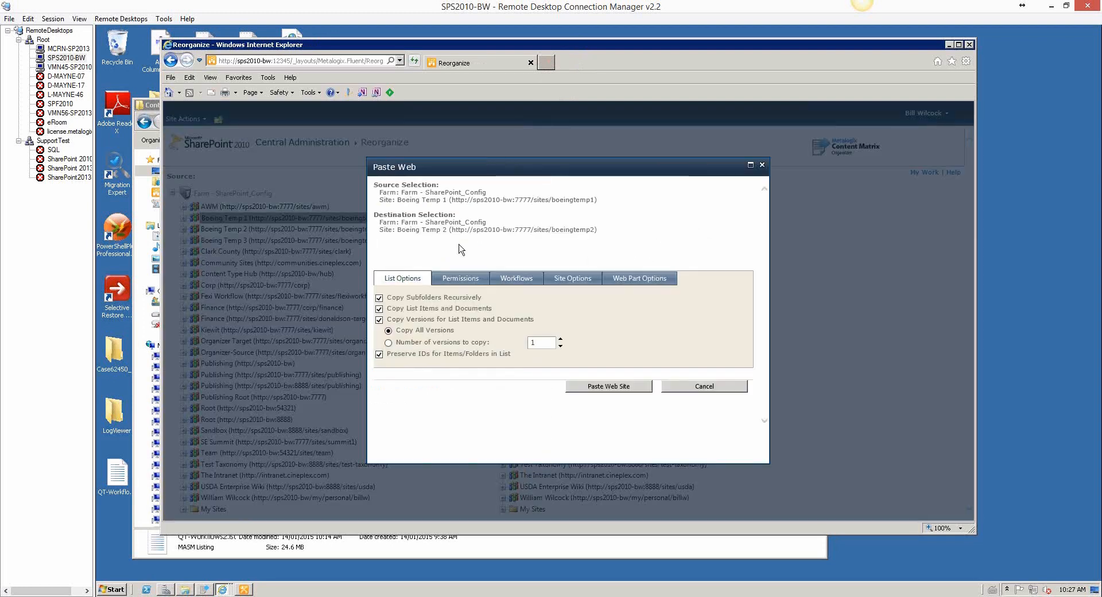
Step: Enable Preserve List Workflow Associations, review the list, permissions, site and web part options, and cancel the web paste
click(523, 281)
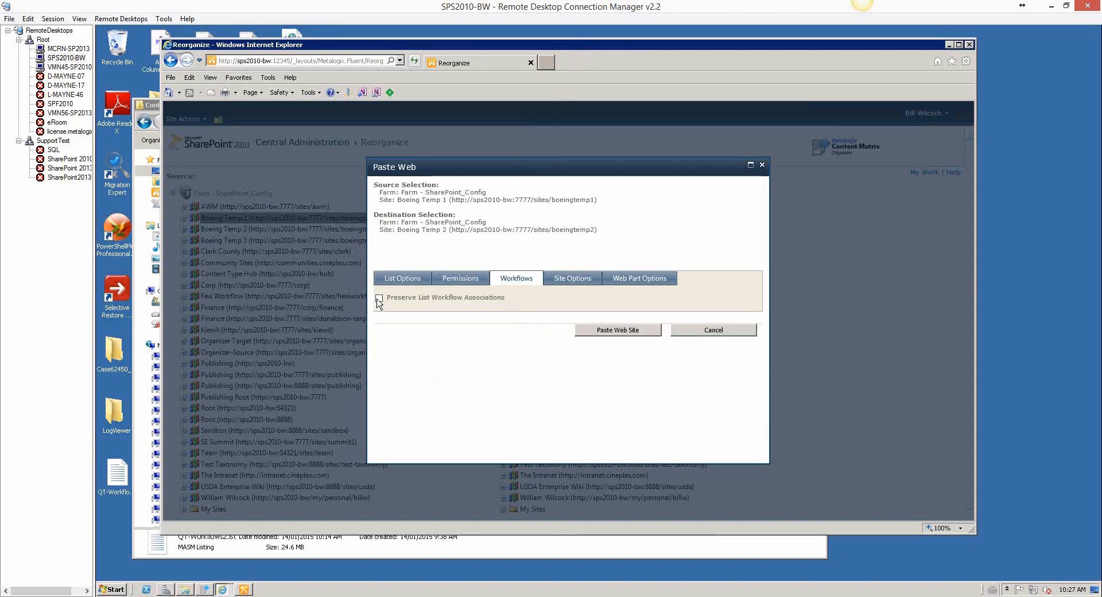
click(379, 299)
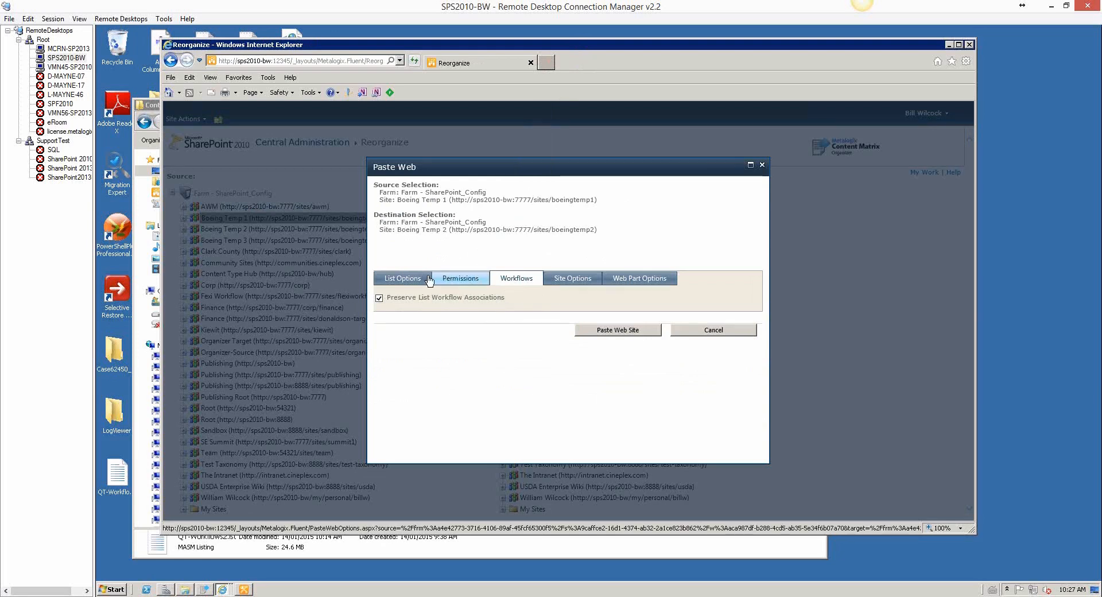
click(406, 280)
click(457, 281)
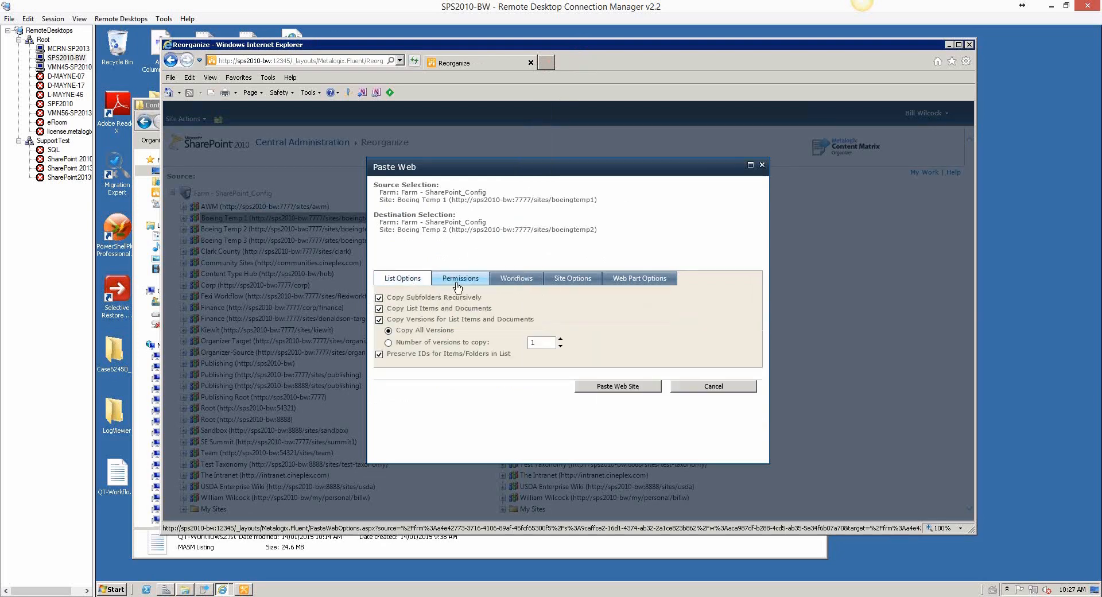
click(566, 280)
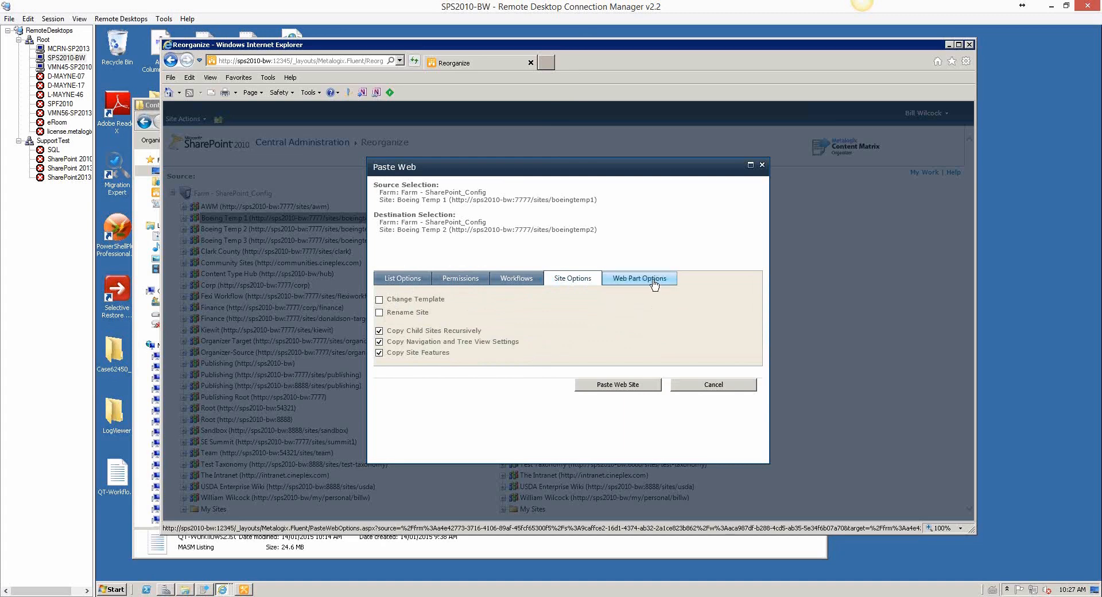
click(653, 281)
click(571, 280)
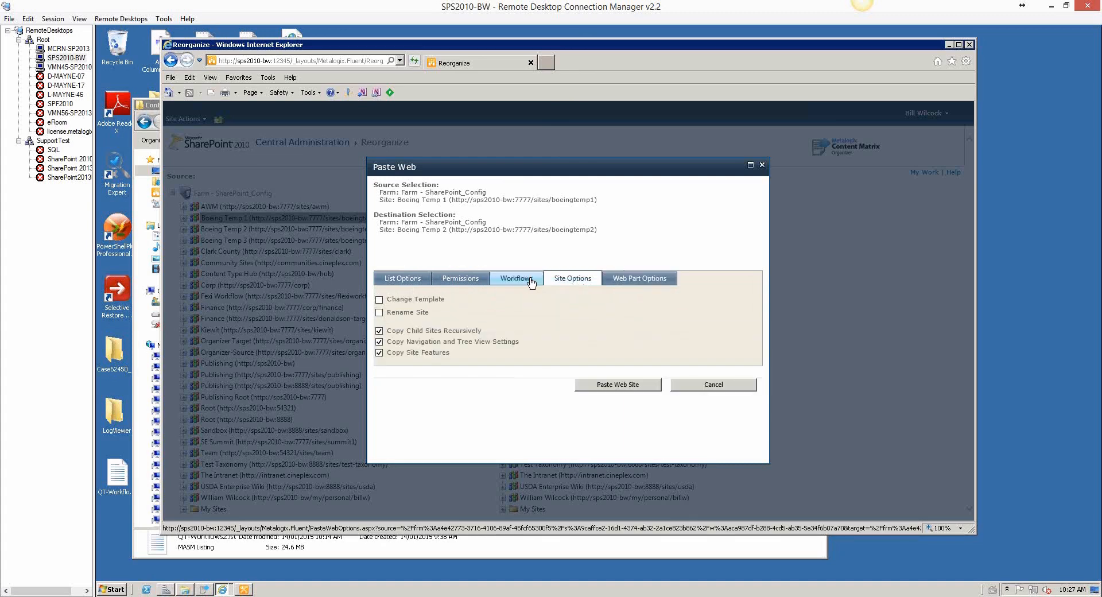
click(518, 280)
click(468, 280)
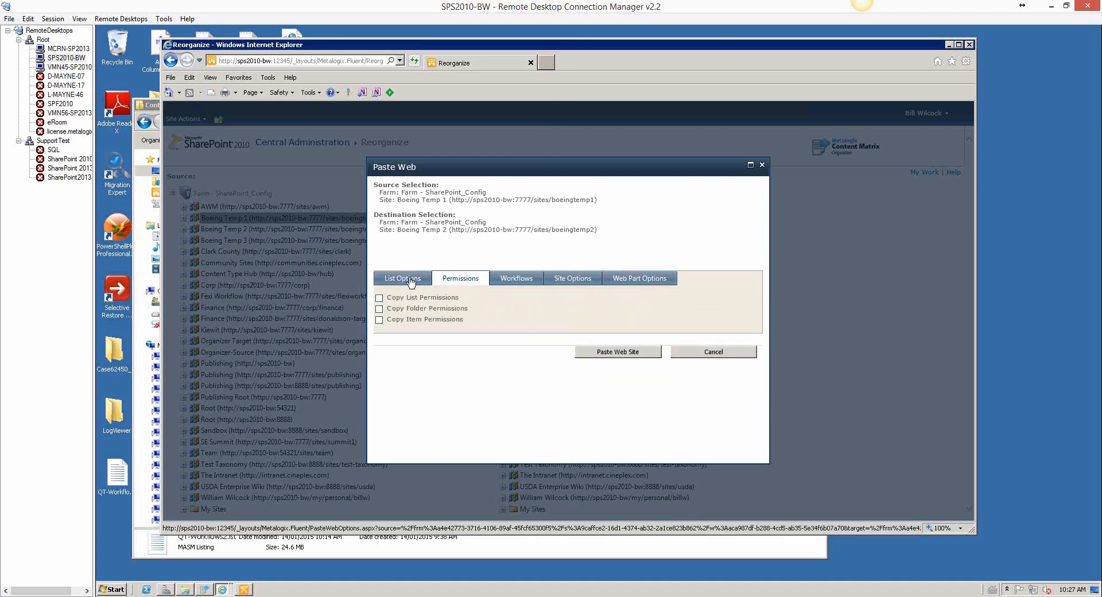
click(406, 283)
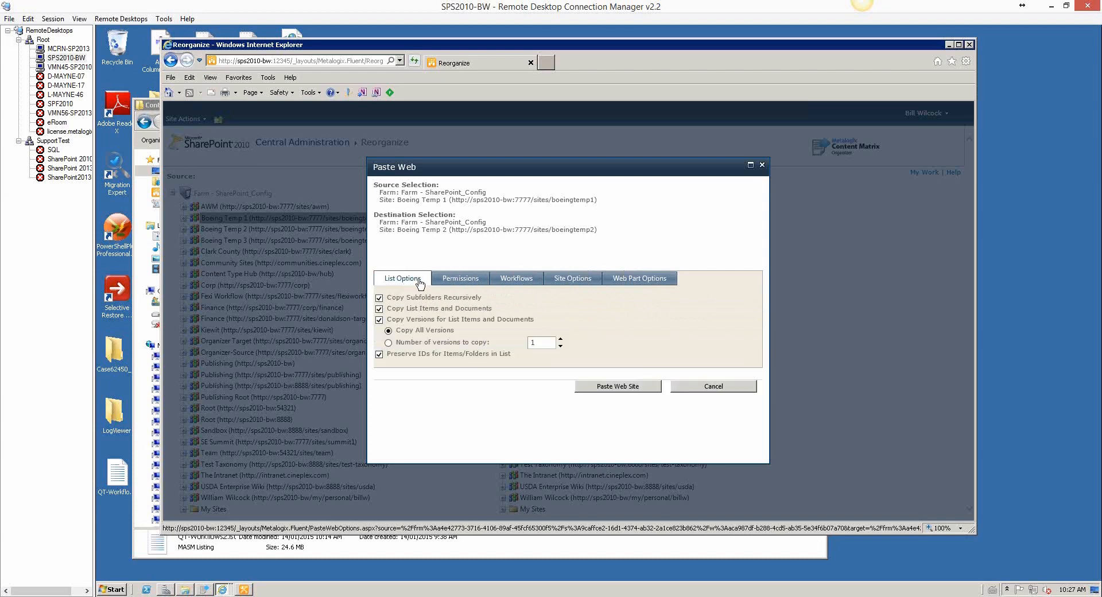
click(519, 281)
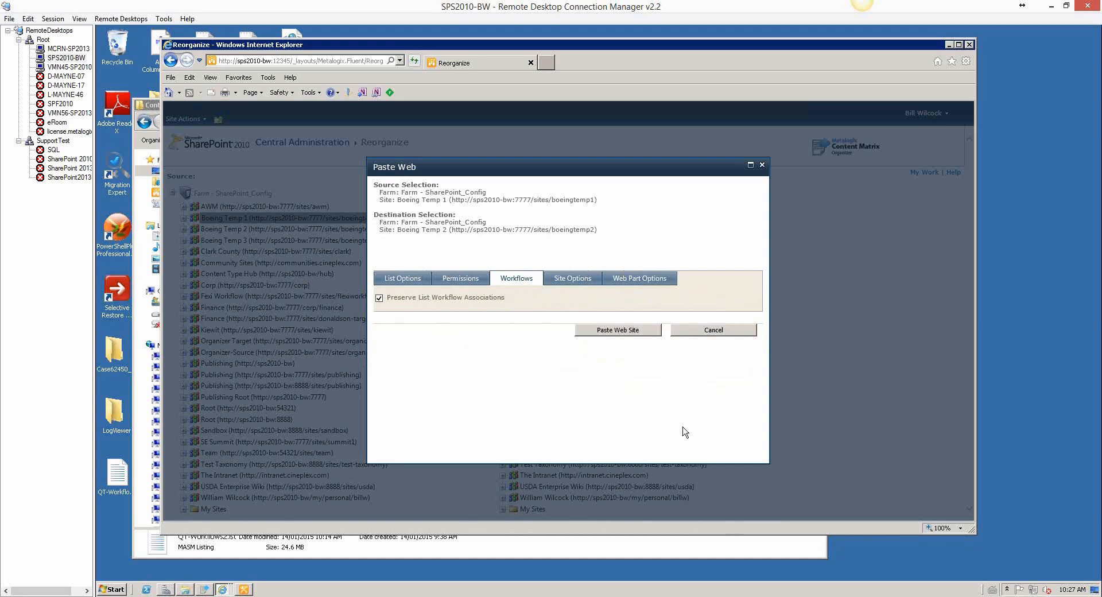
click(732, 333)
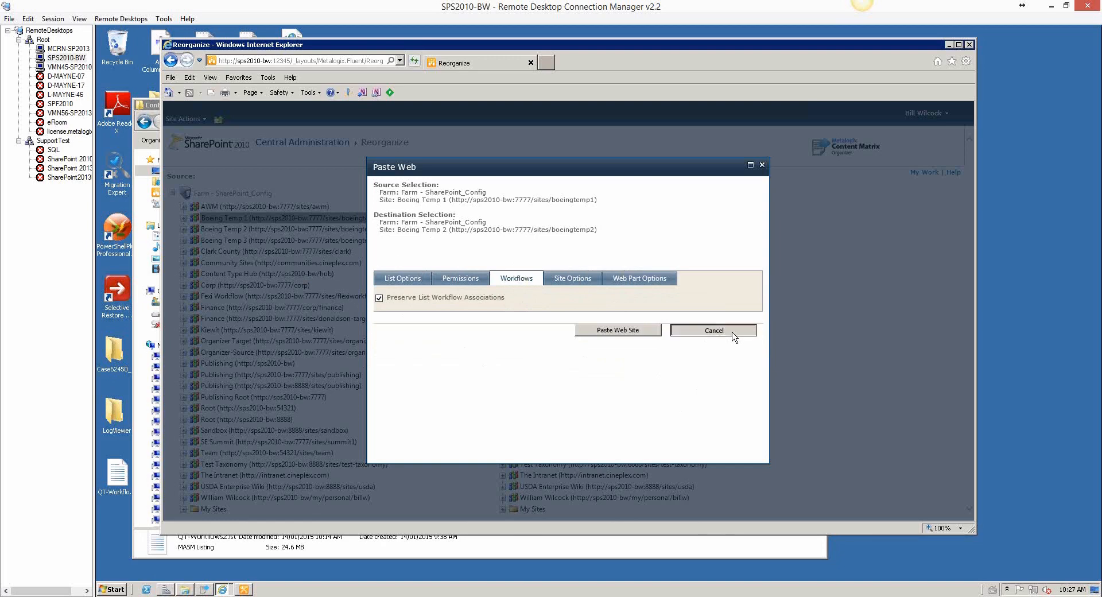